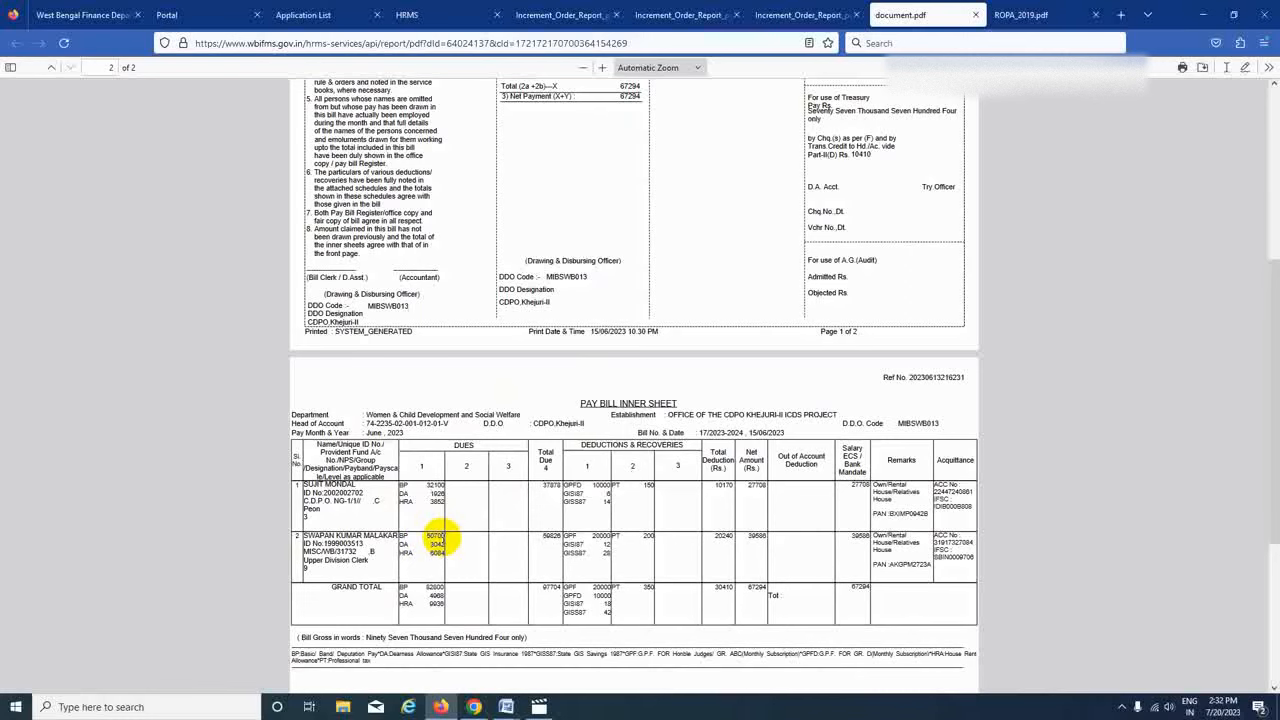
Review the July 2023 increment orders of the Upper Division Clerk and the Peon.
click(688, 18)
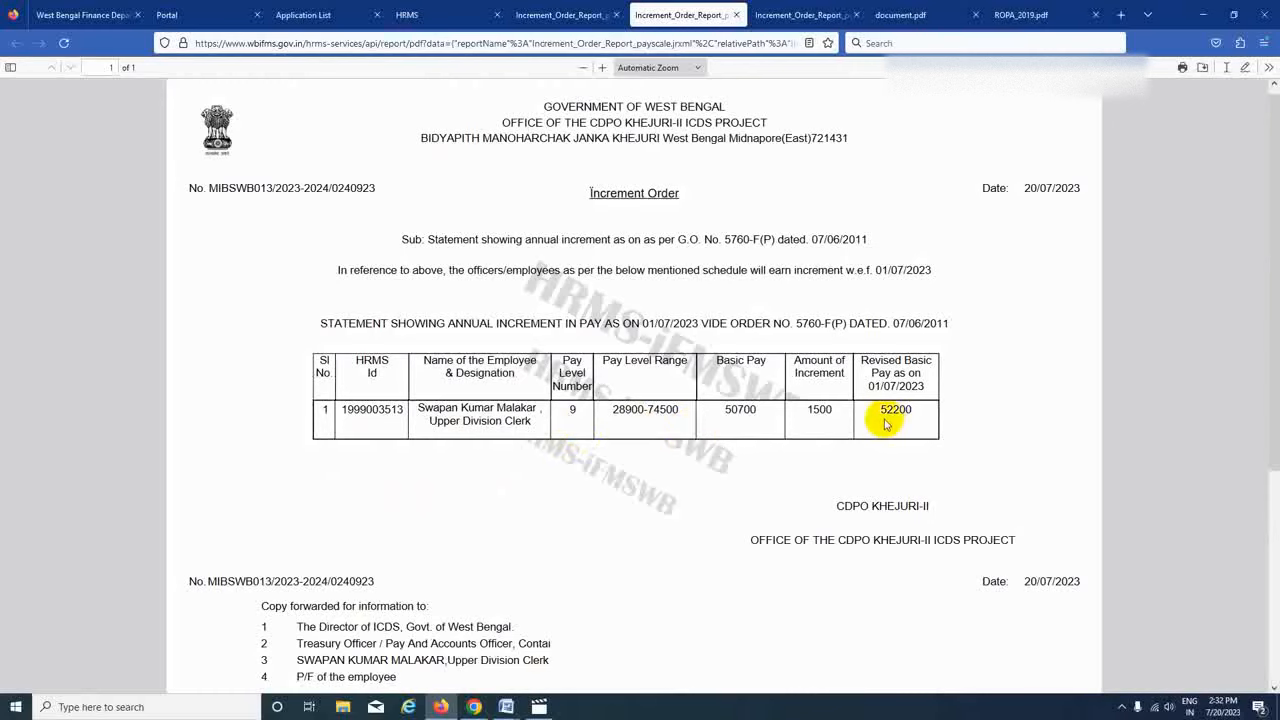
click(575, 17)
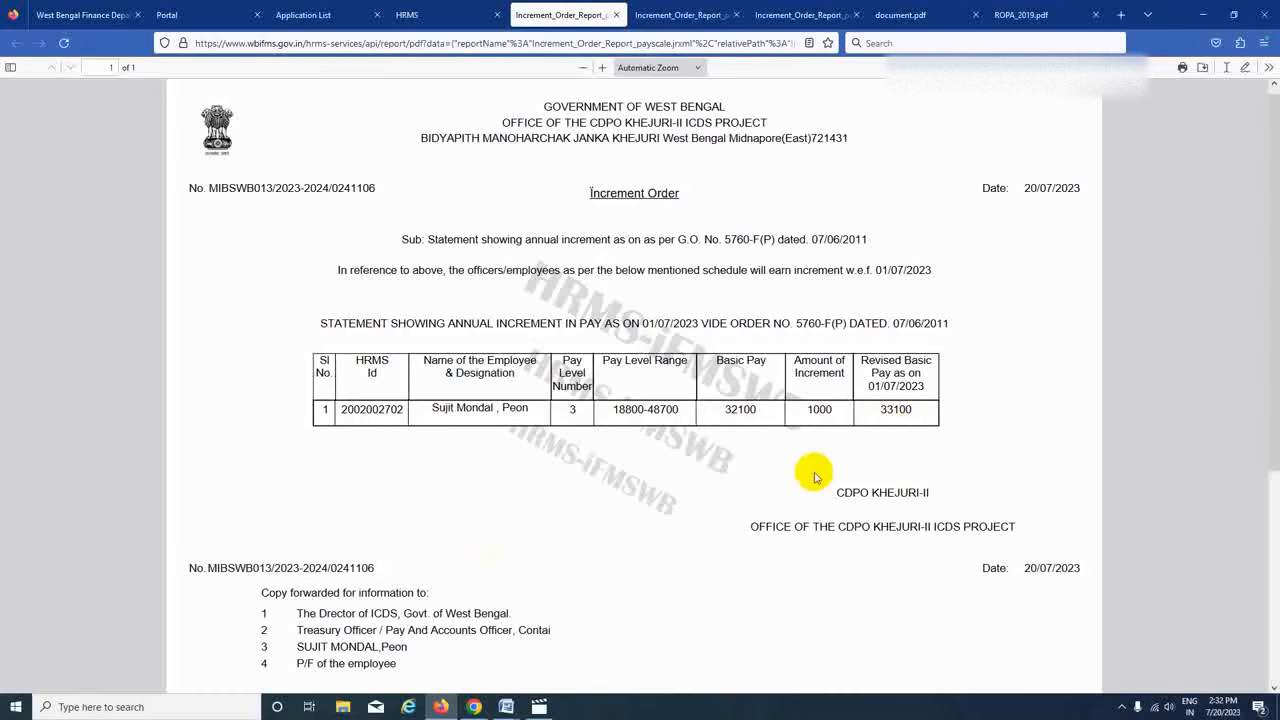
Close the open HRMS page and reopen HRMS from the iFMS application list without using a Digital Signature Certificate.
click(410, 15)
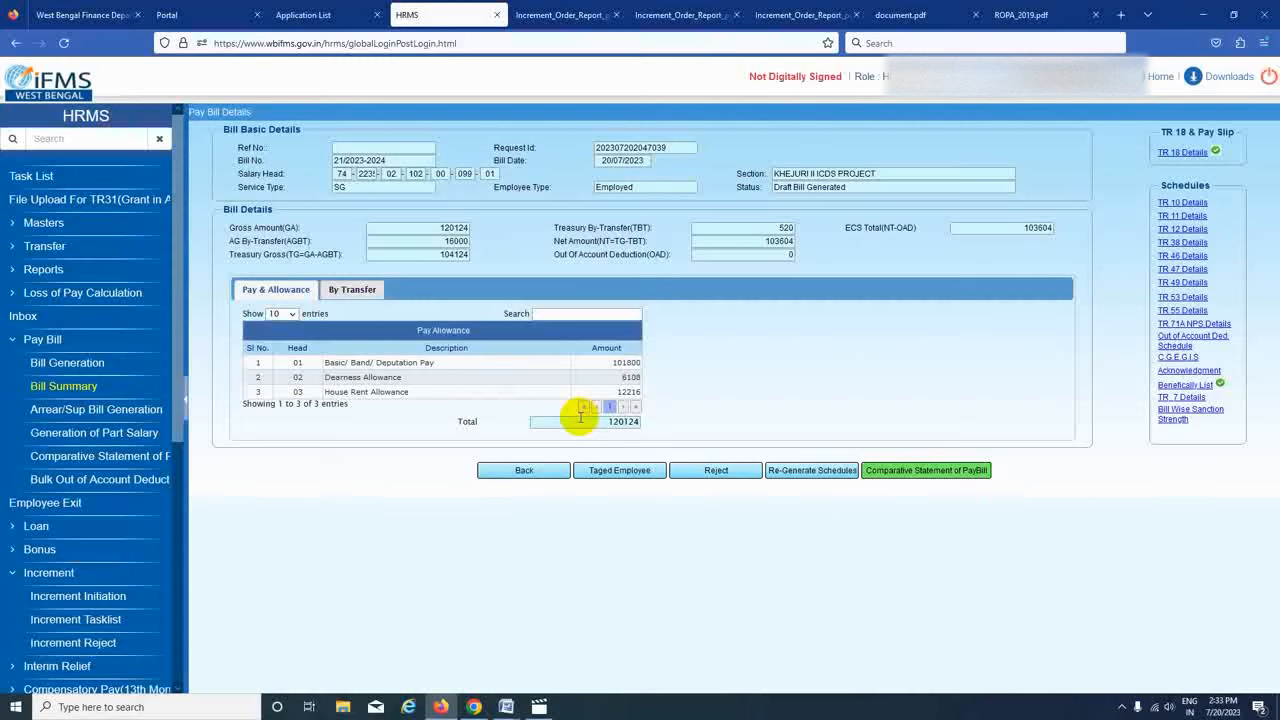
click(496, 15)
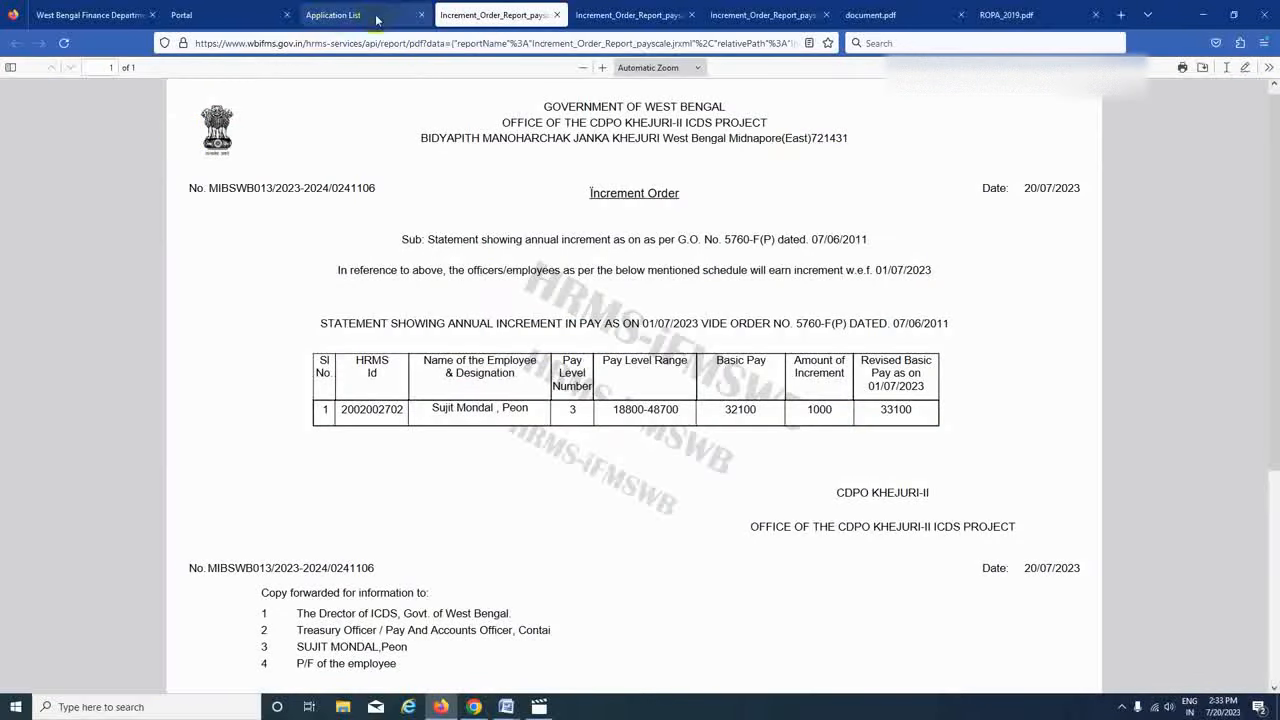
click(378, 18)
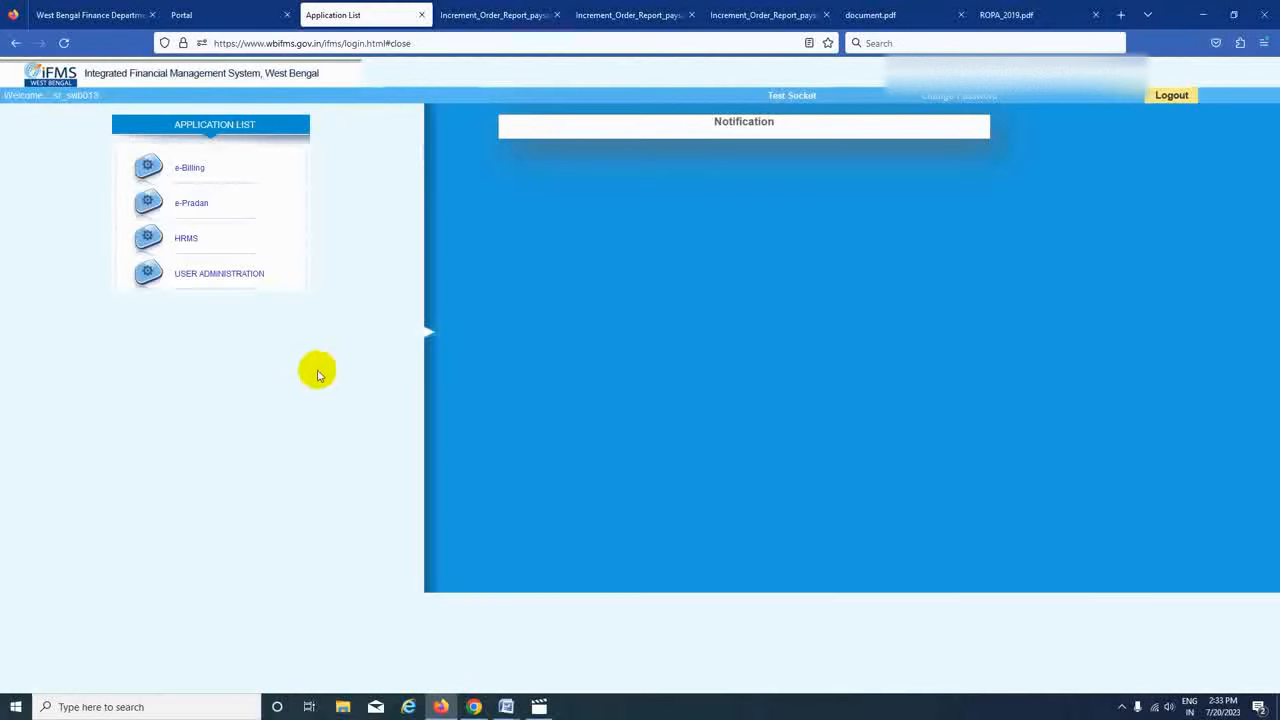
click(55, 17)
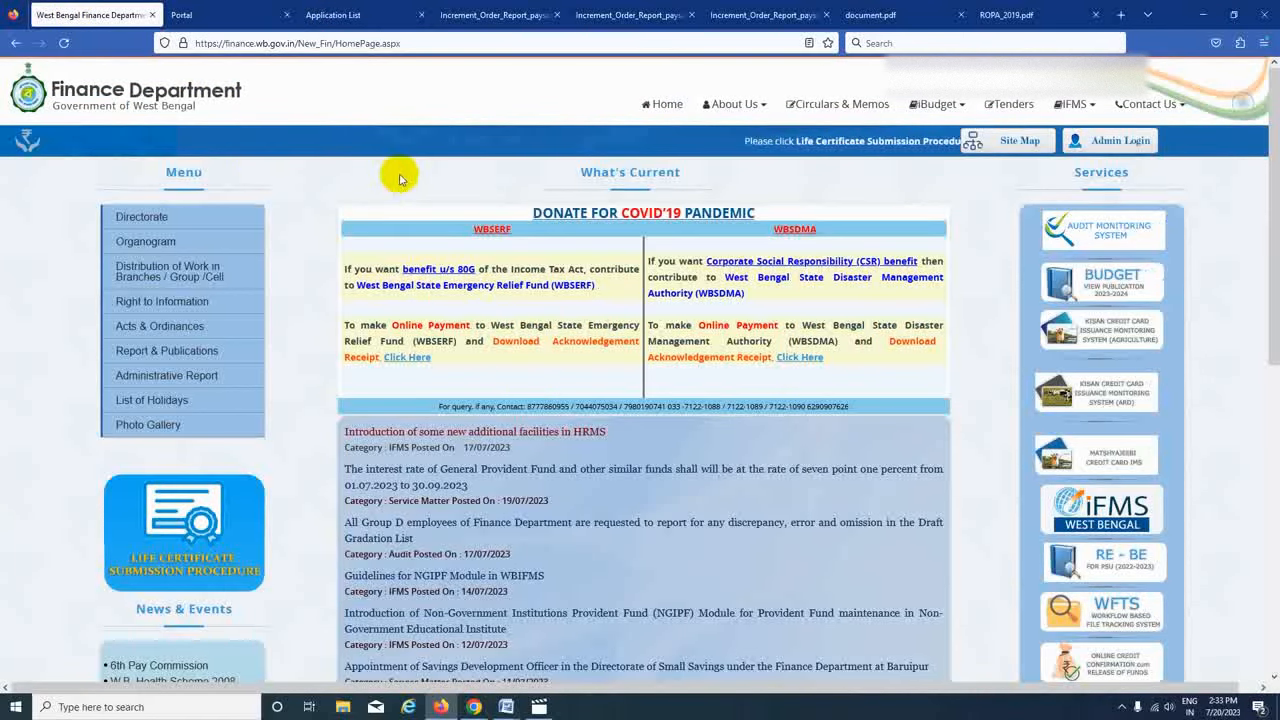
click(212, 15)
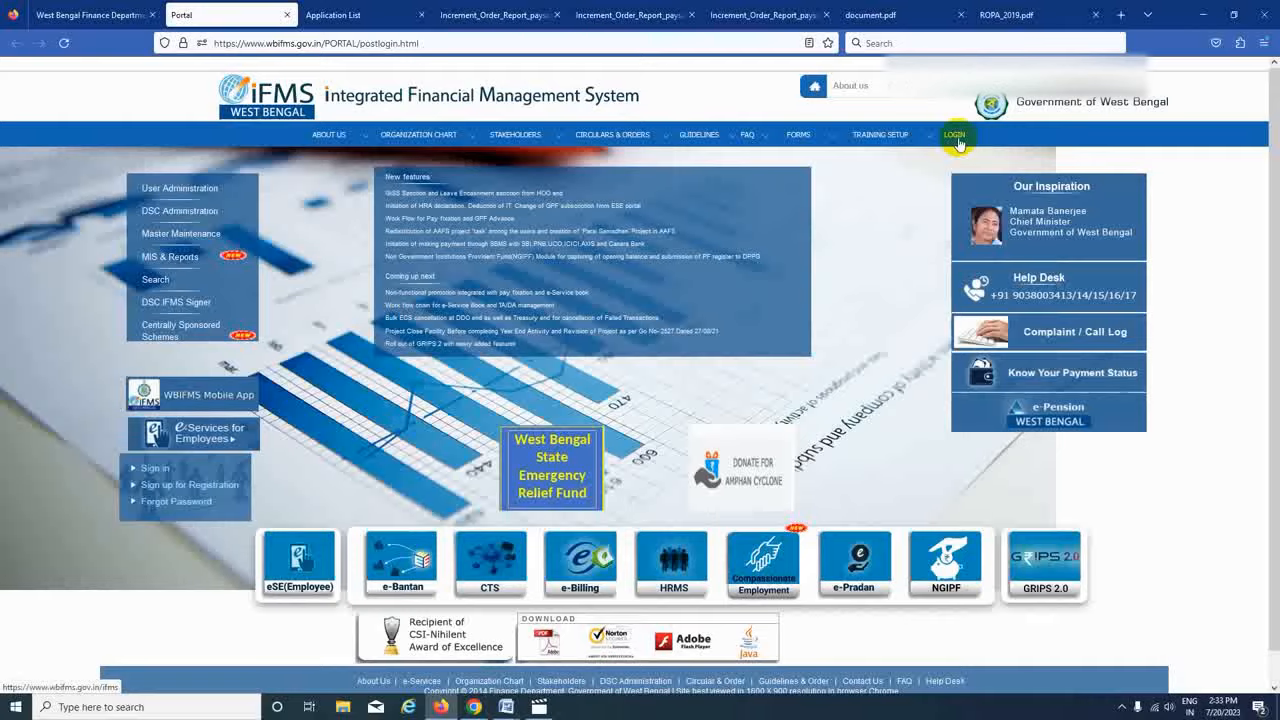
click(335, 16)
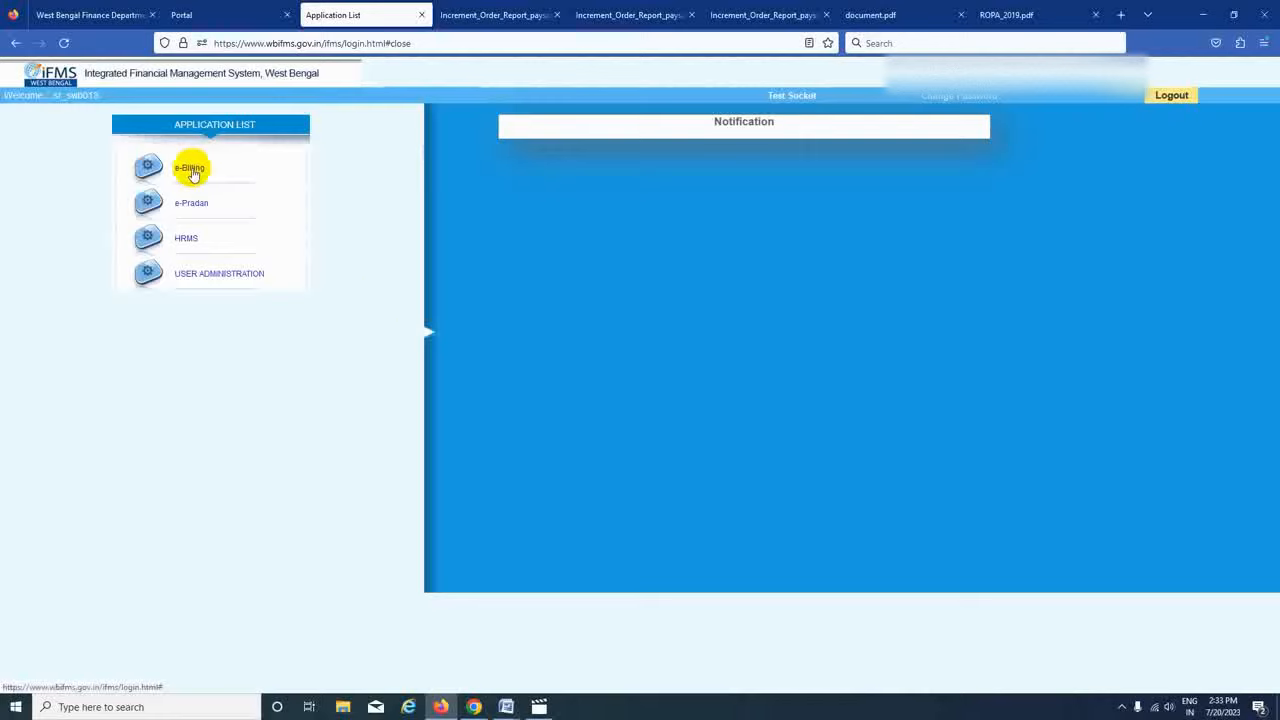
click(188, 239)
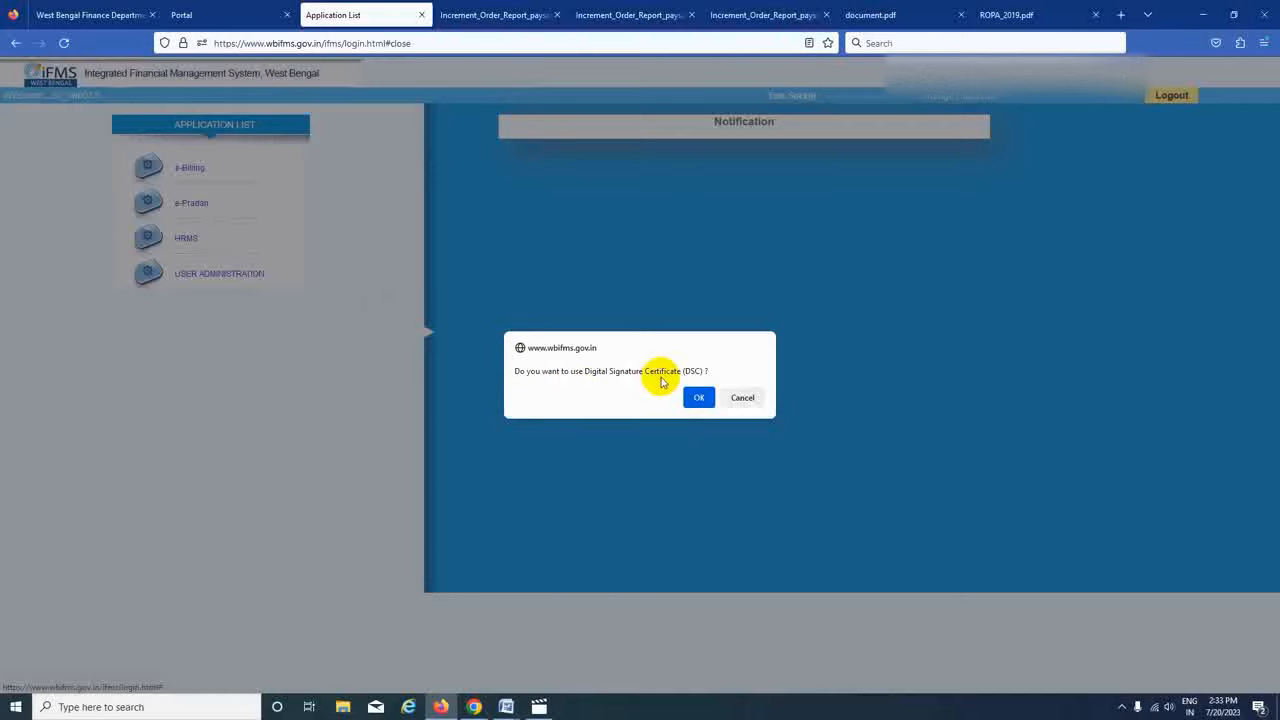
click(741, 398)
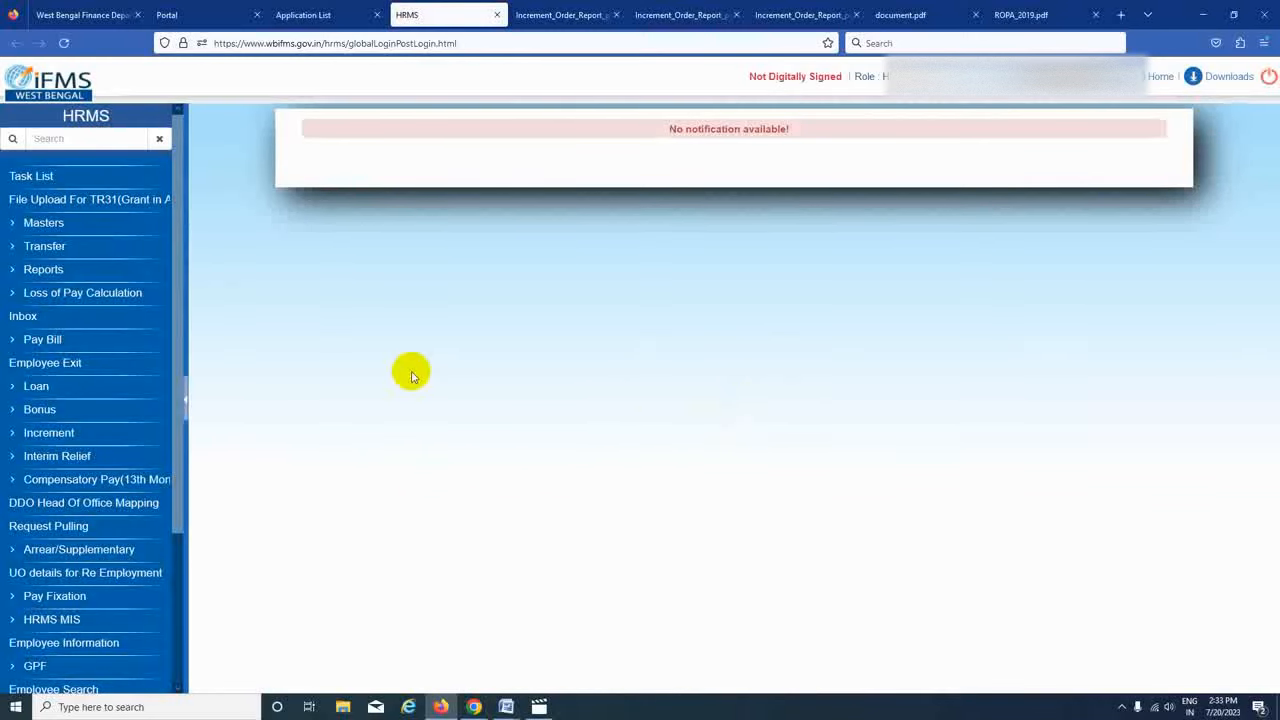
Open the Pay Bill generation form and enter bill number 22/2023-2024 dated 20/07/2023 for the July 2023 salary bill.
click(35, 340)
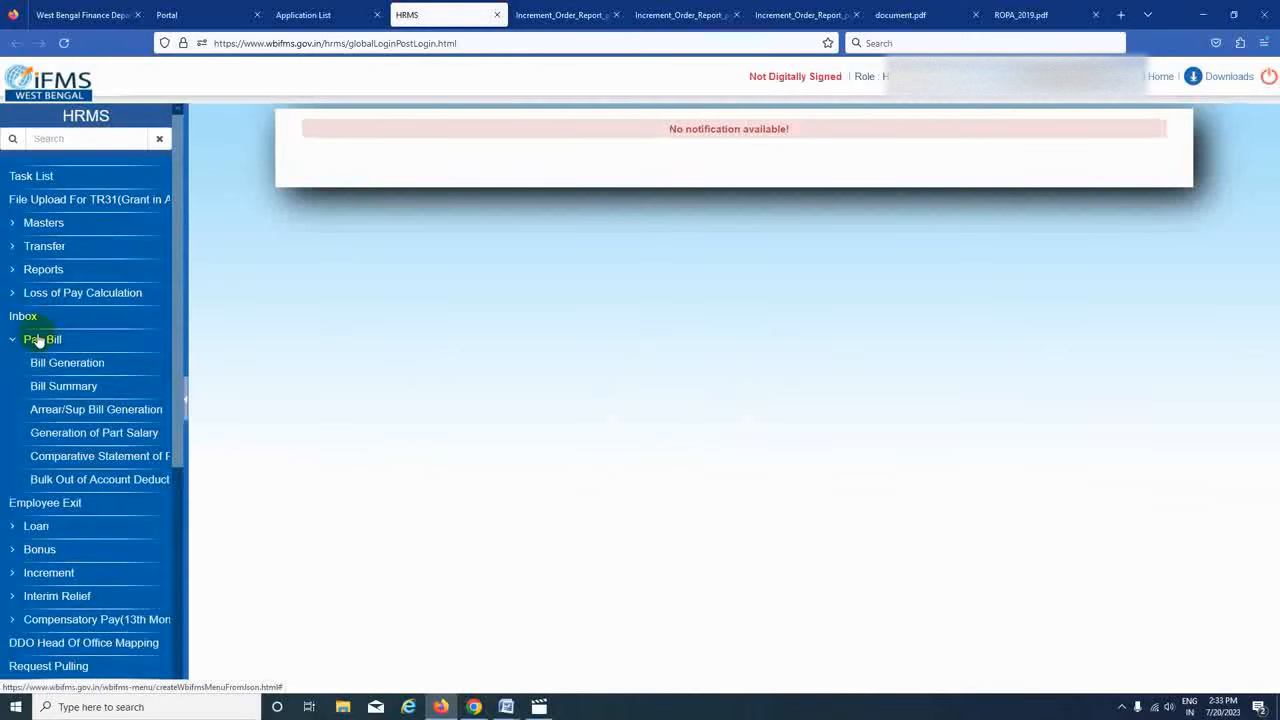
click(48, 368)
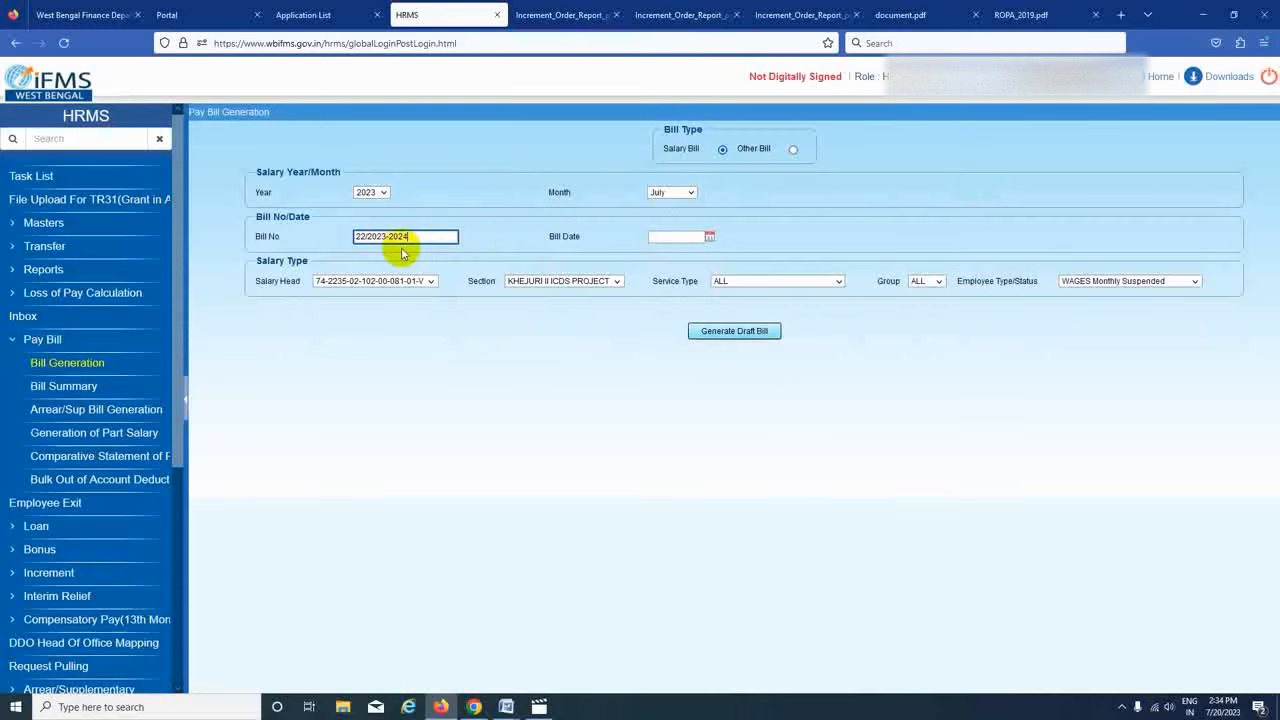
click(707, 237)
click(739, 332)
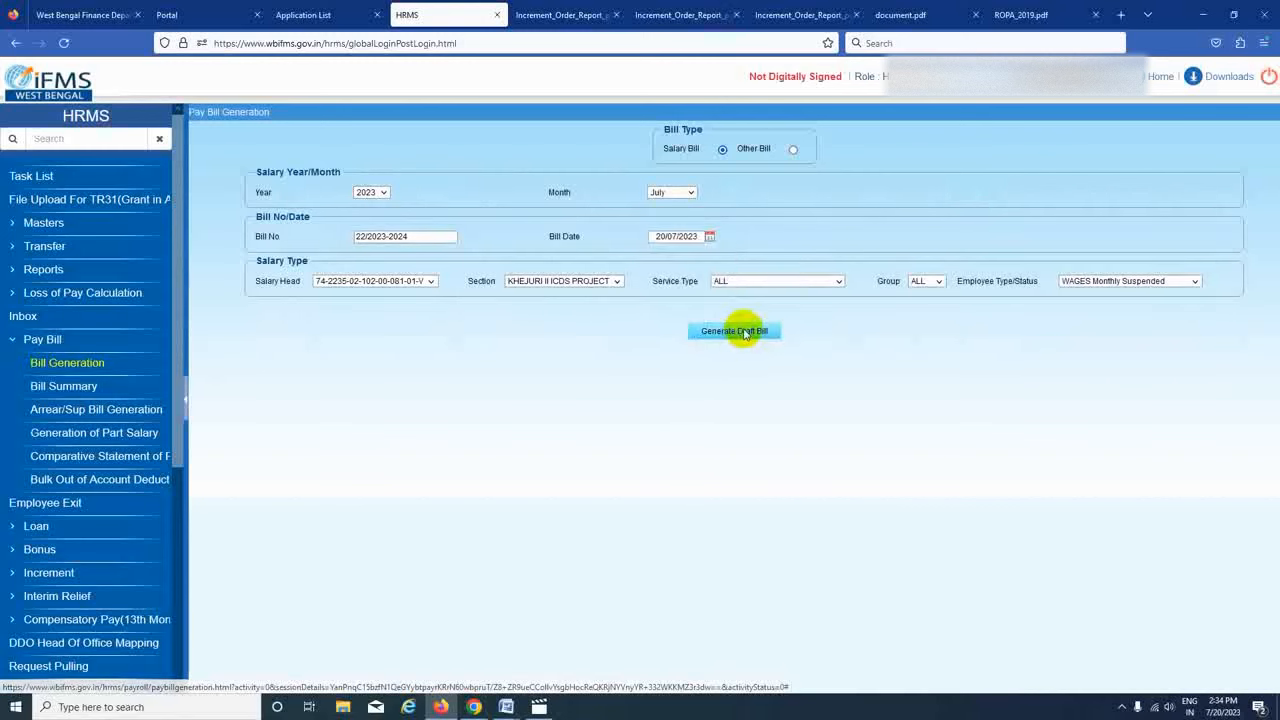
click(430, 282)
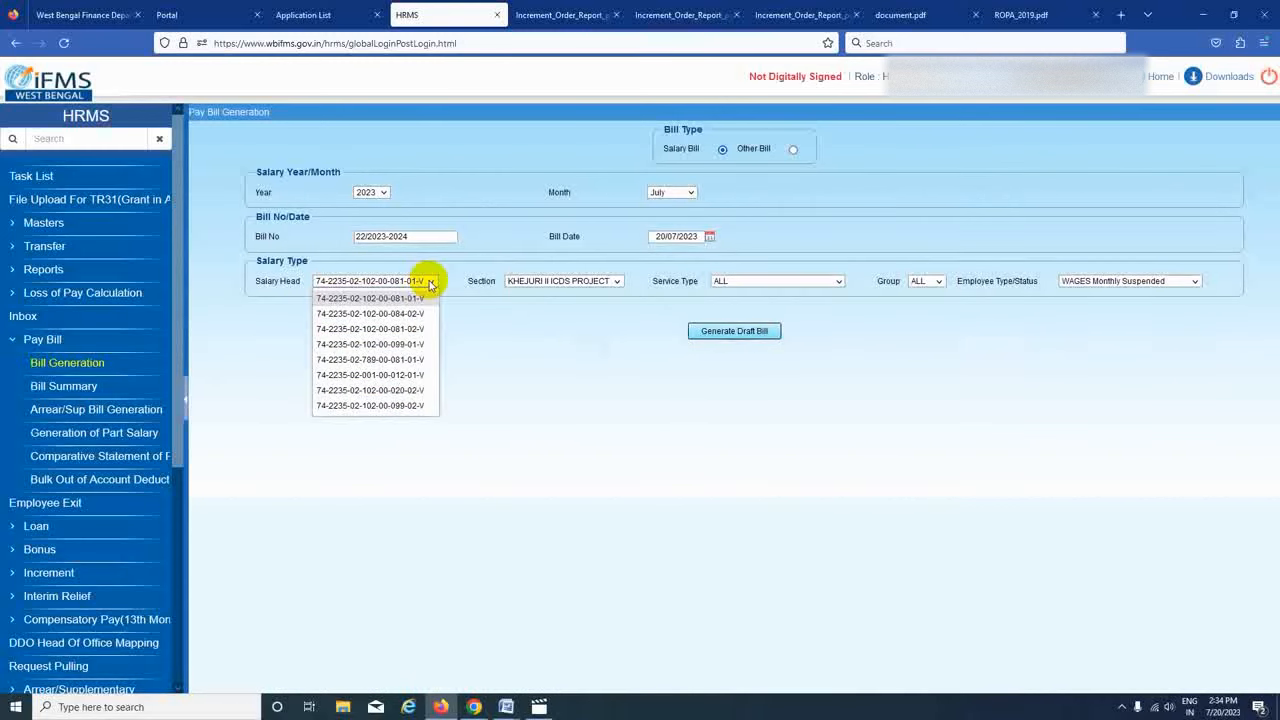
click(400, 377)
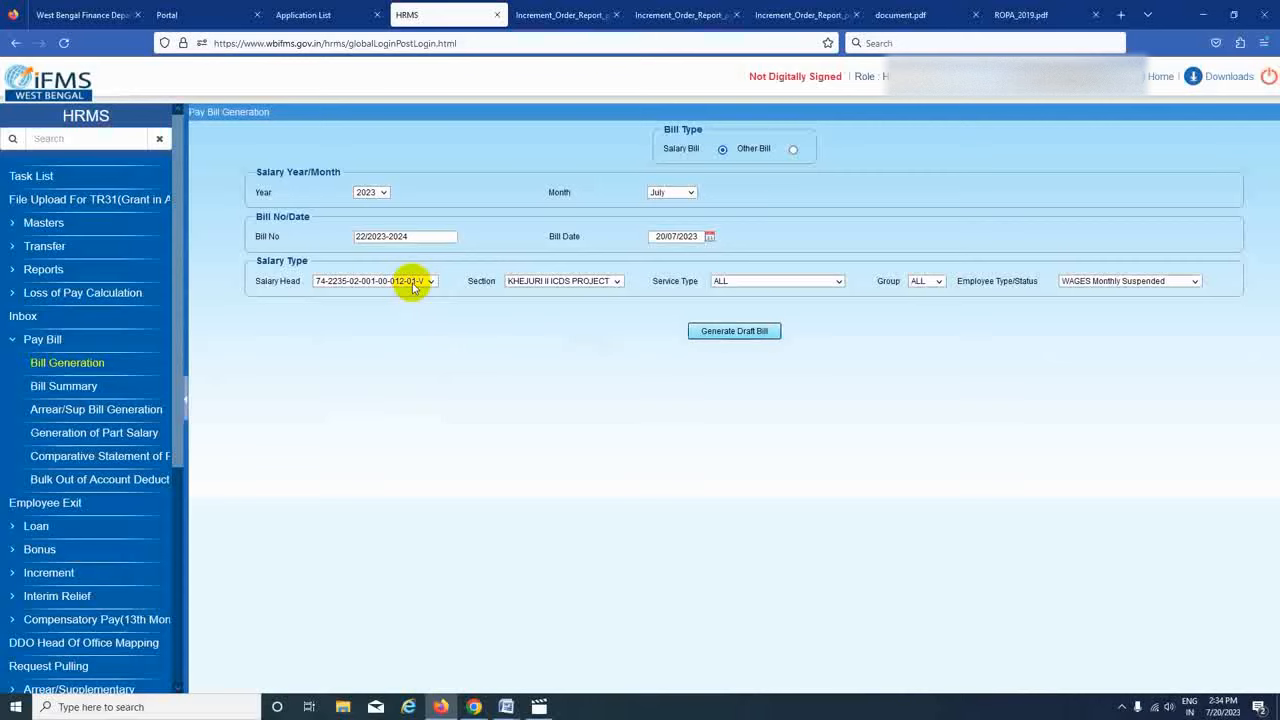
click(612, 281)
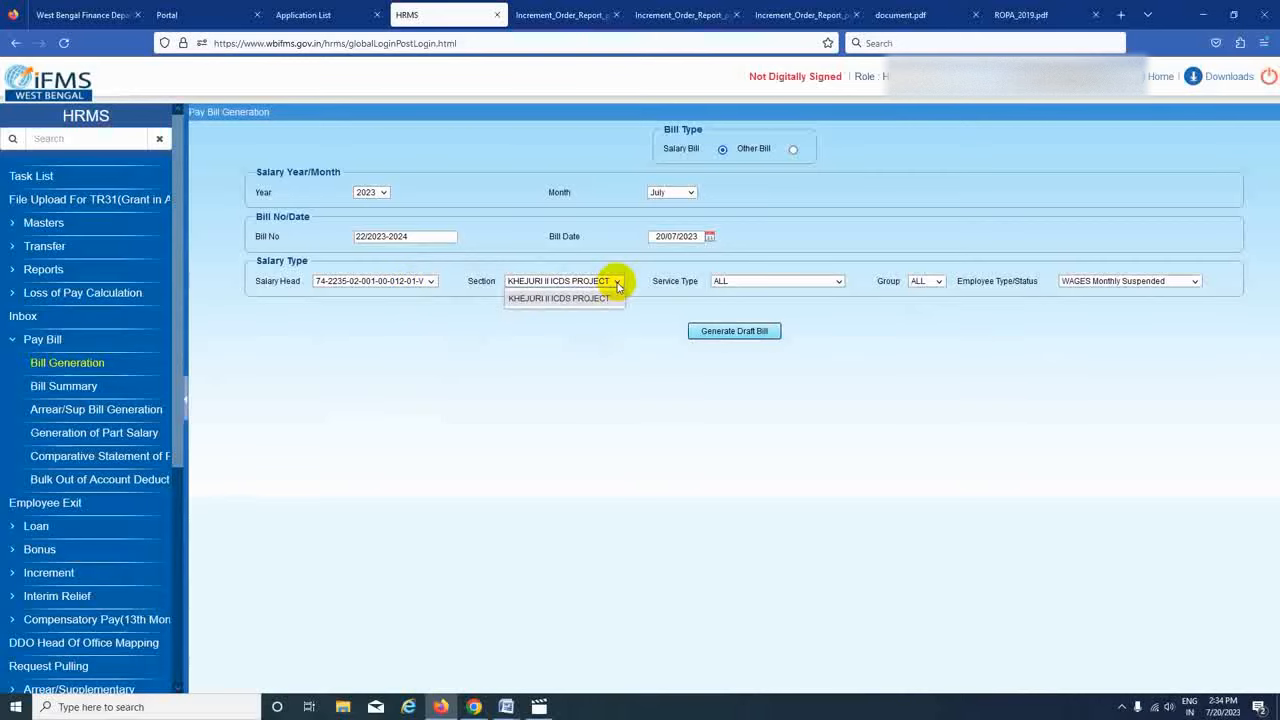
click(560, 358)
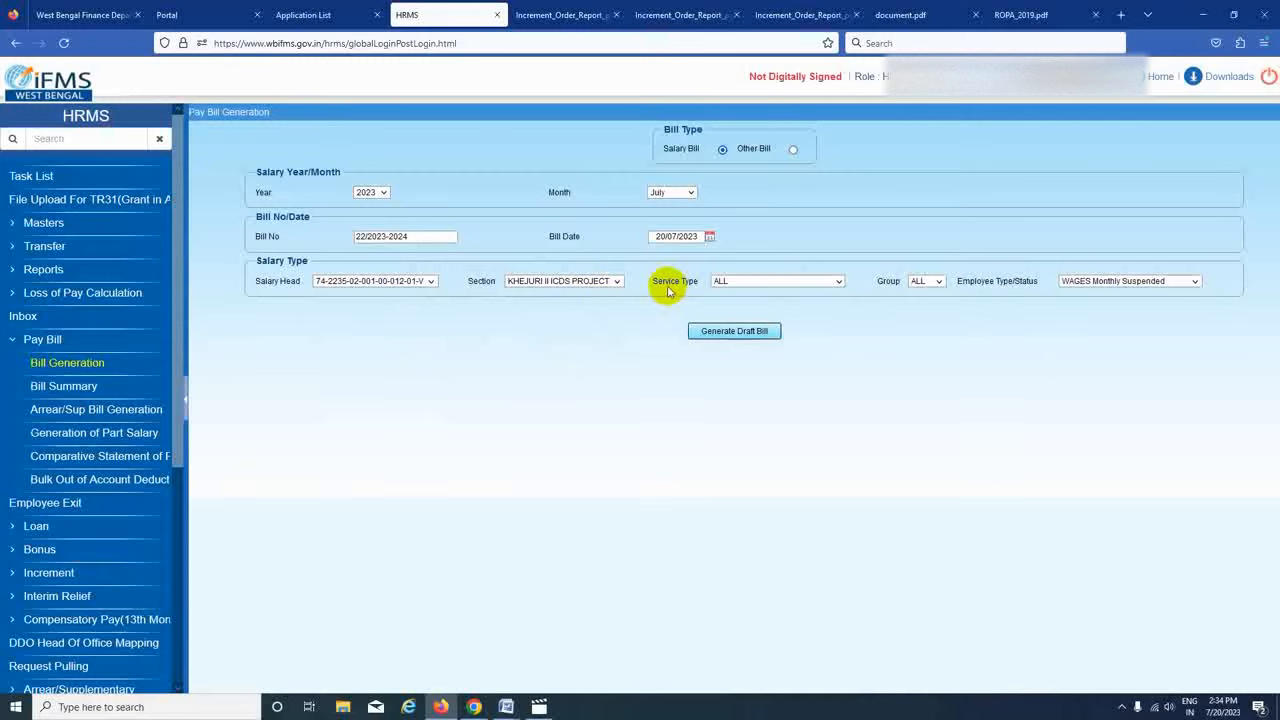
Set the service type to State Government and keep the group at ALL.
click(839, 283)
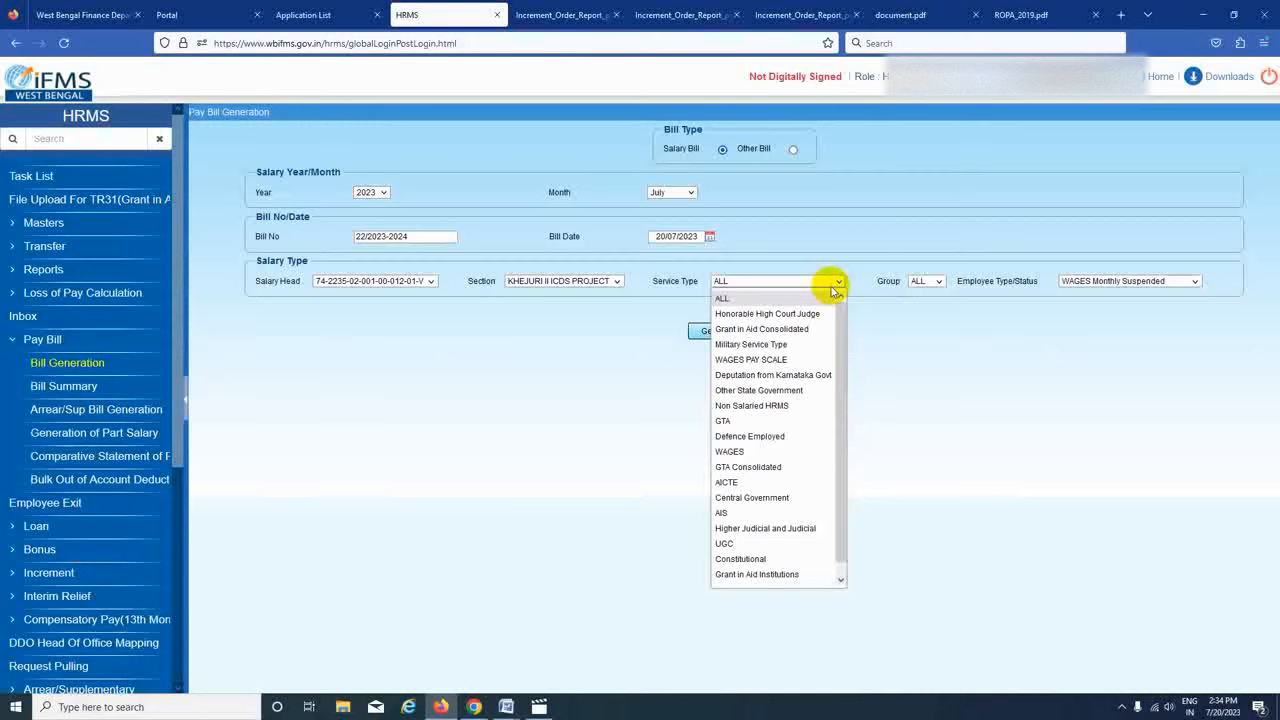
scroll(754, 441, down, 2)
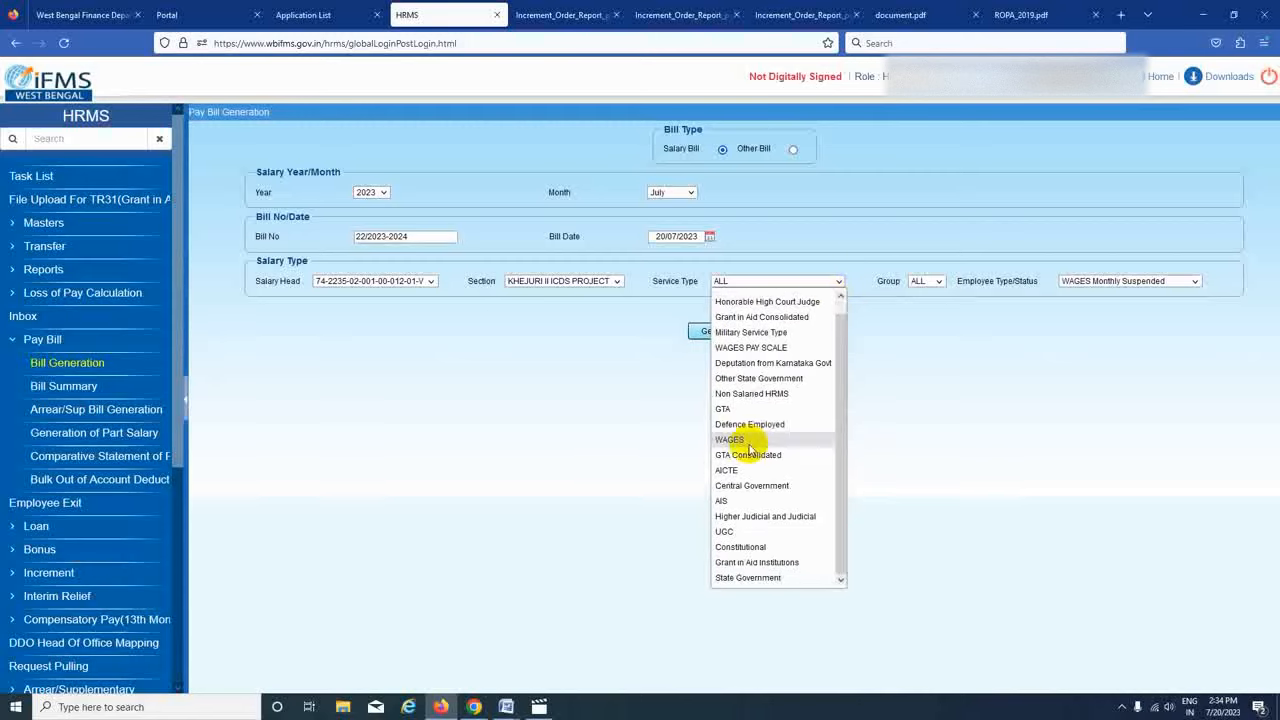
click(754, 578)
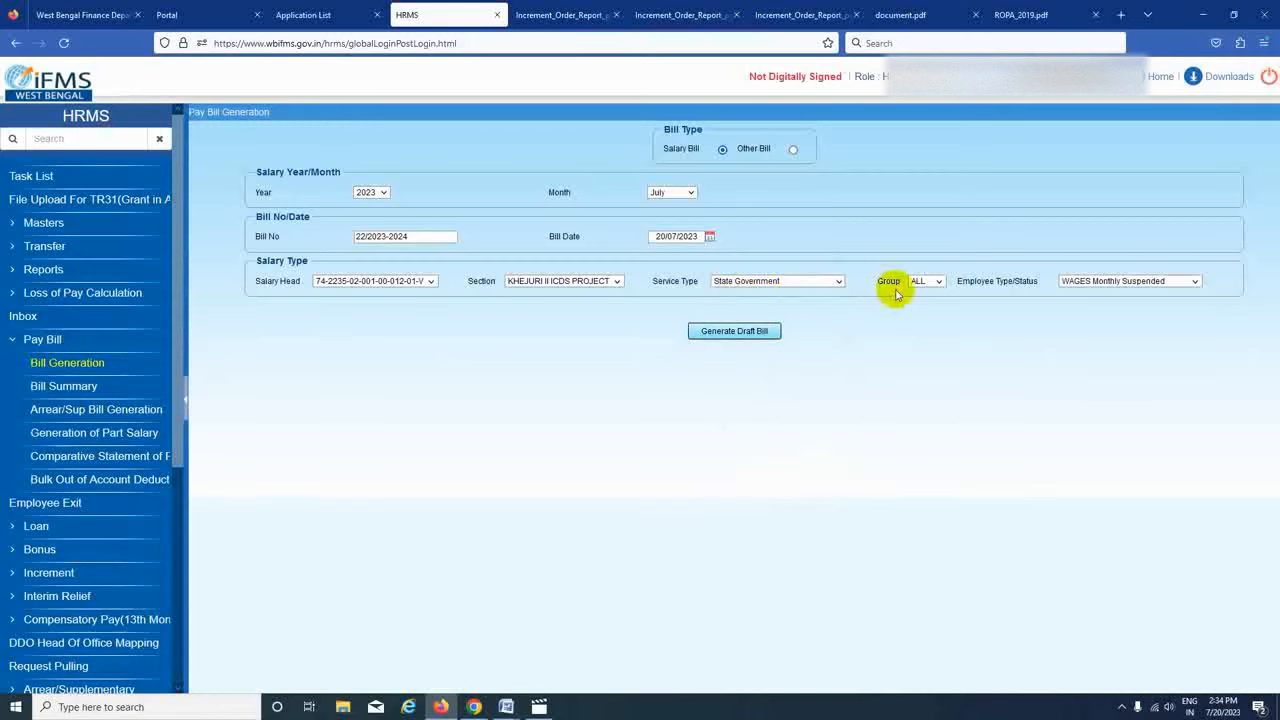
click(938, 284)
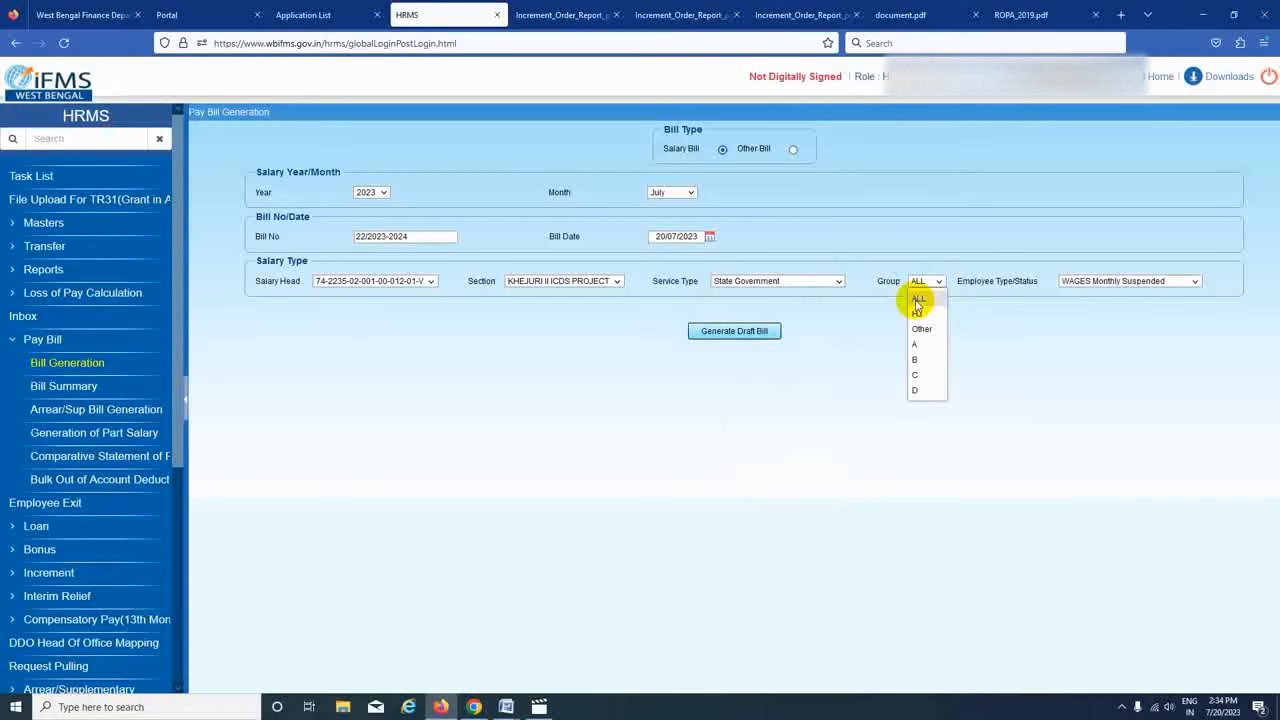
click(917, 301)
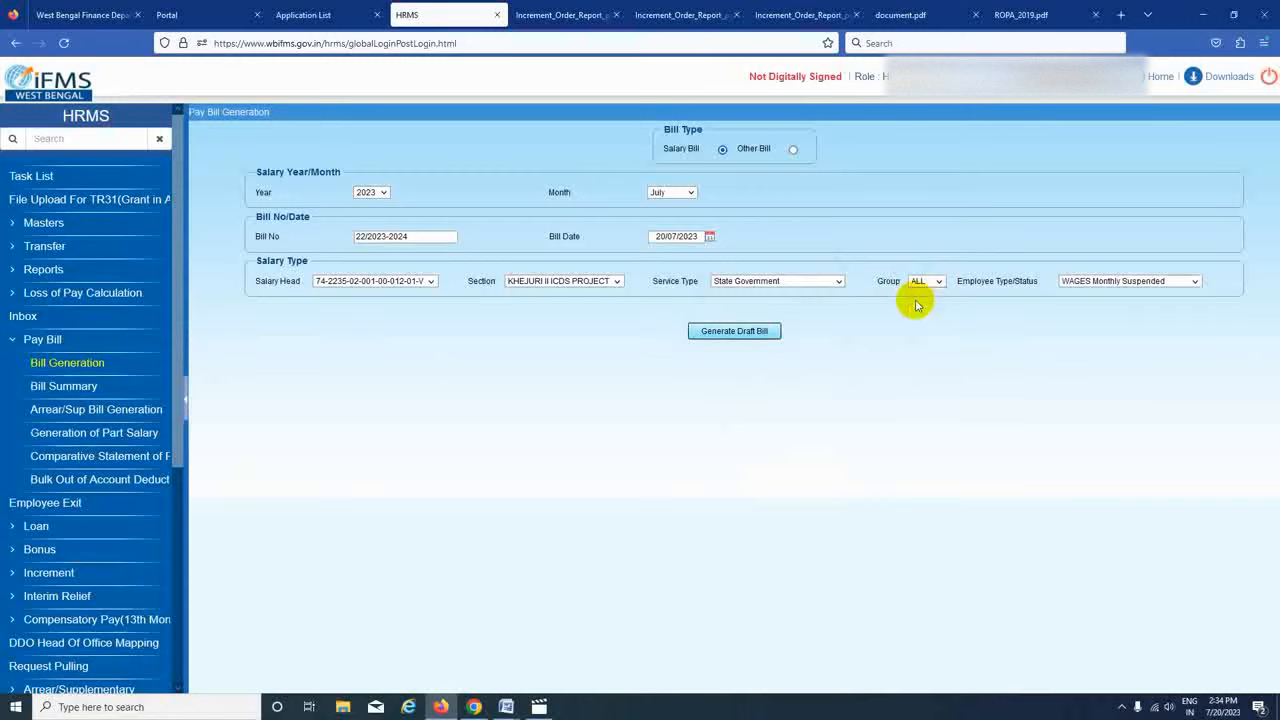
click(936, 281)
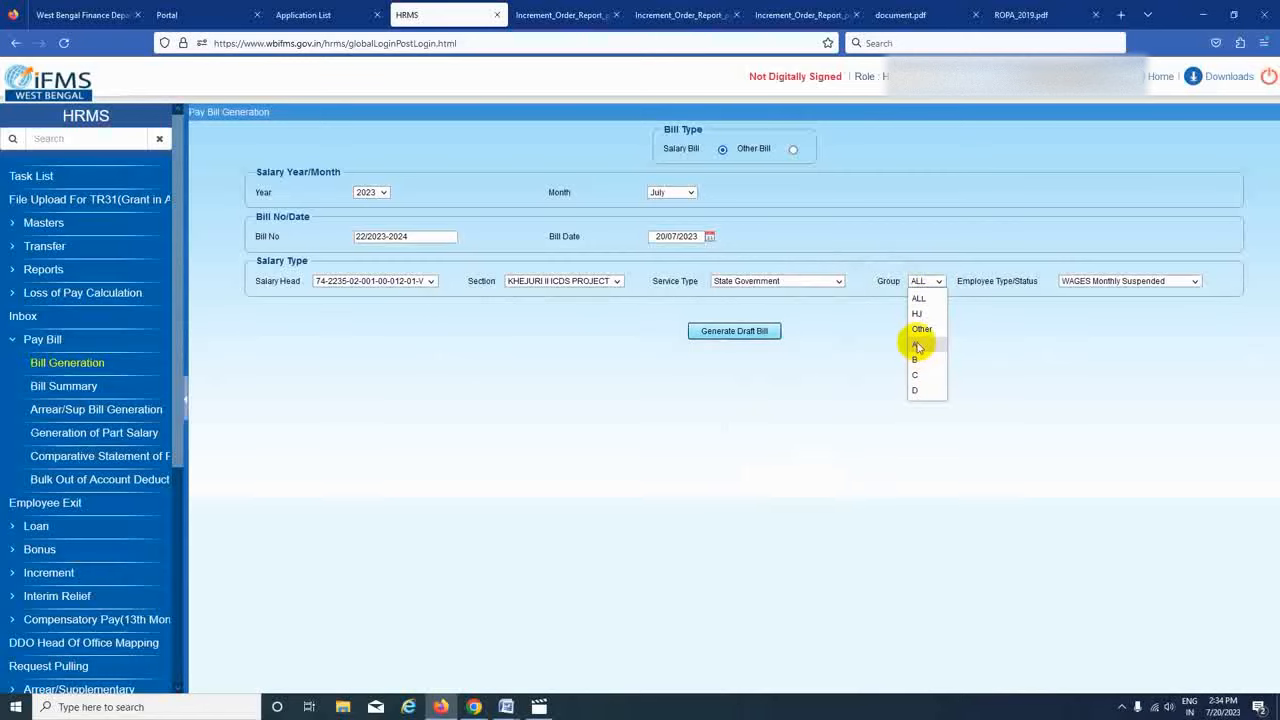
click(855, 352)
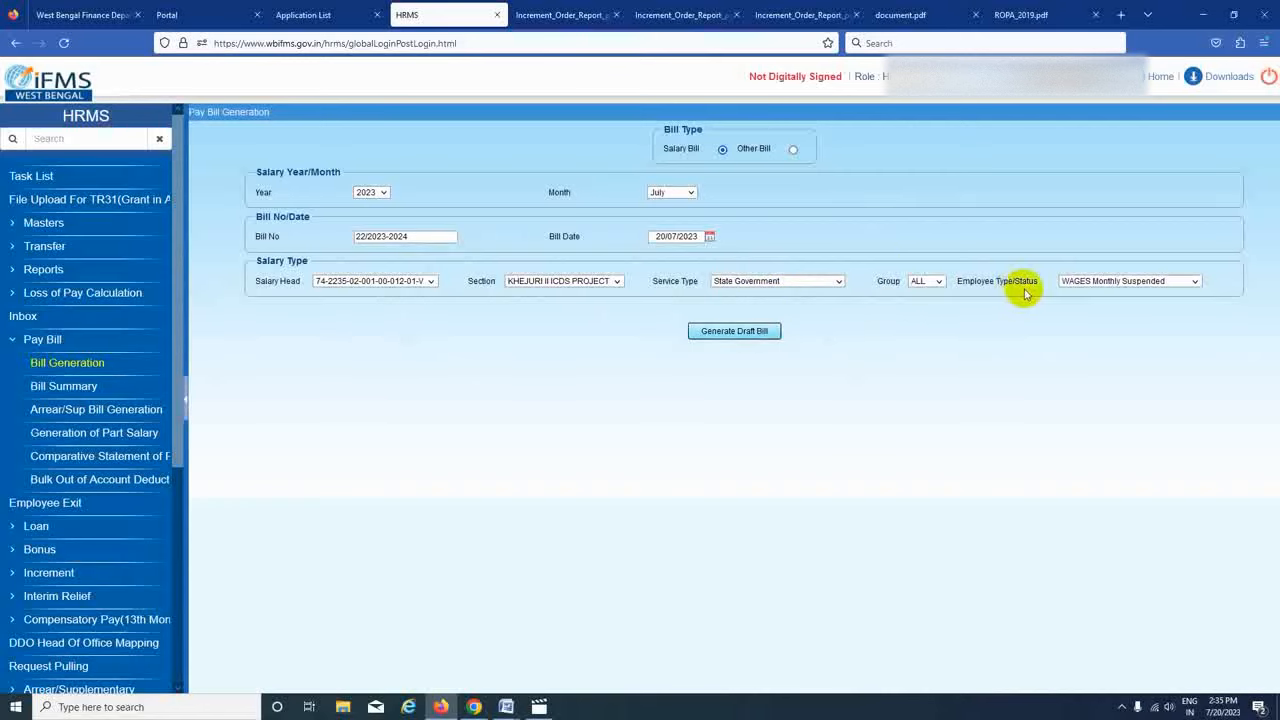
Set the employee type/status to Employed and generate the draft bill.
click(1196, 281)
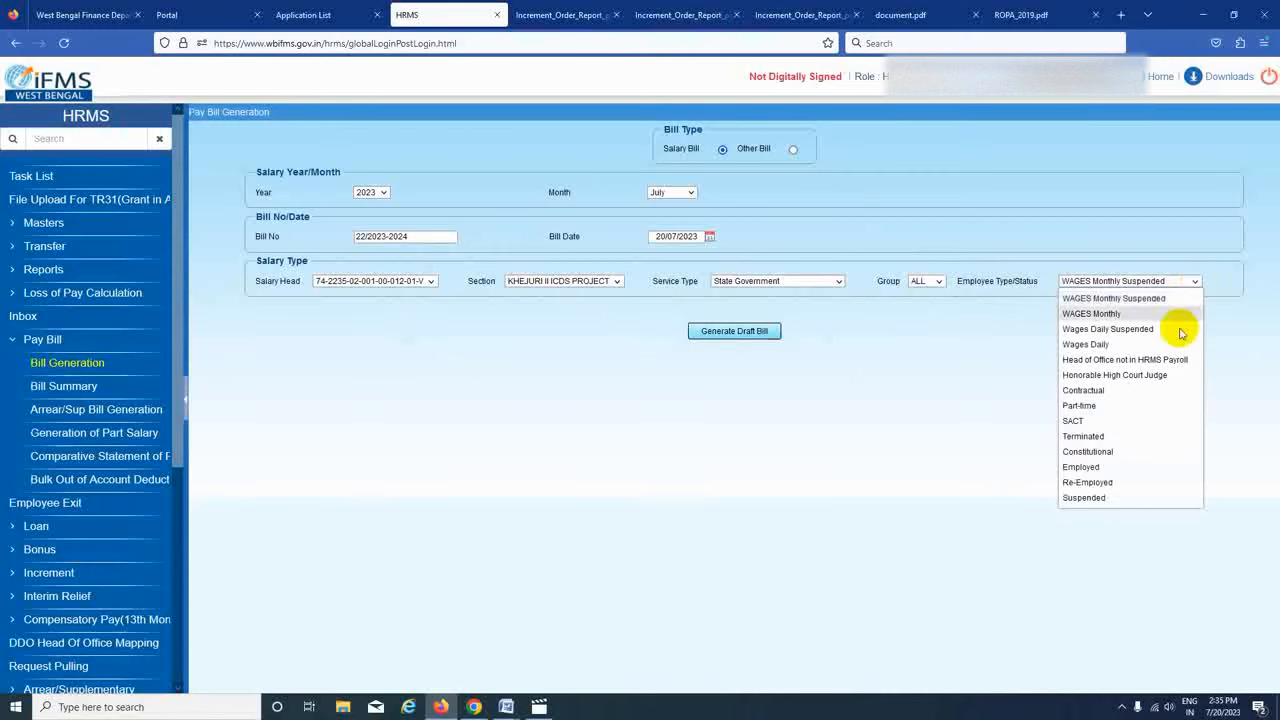
click(1106, 466)
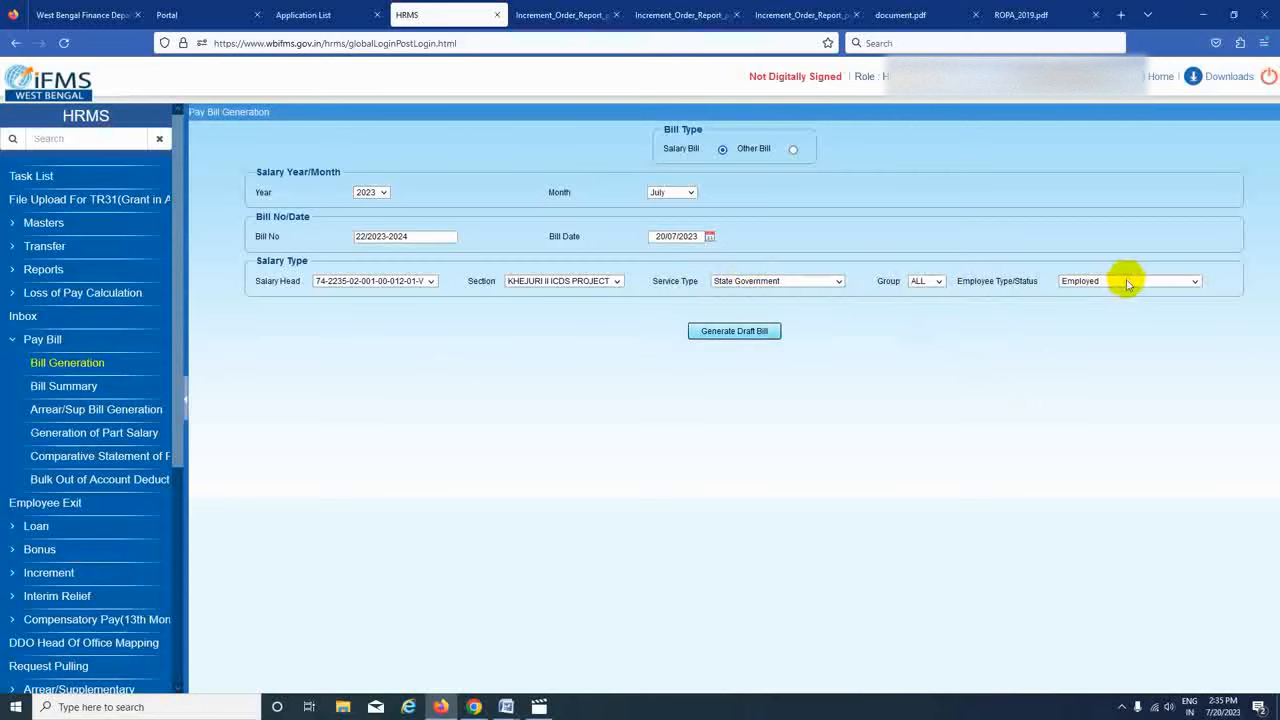
click(738, 332)
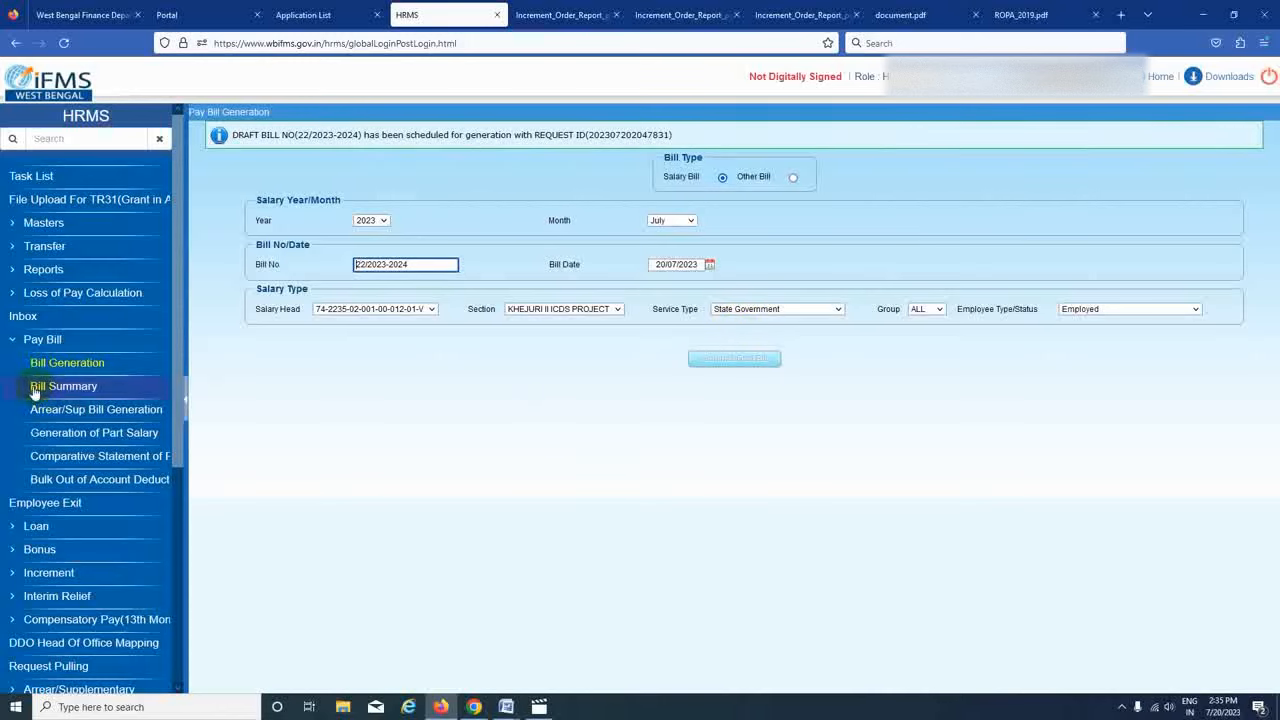
Search the Bill Summary for July 2023 salary bills and open the details of bill 22/2023-2024.
click(64, 390)
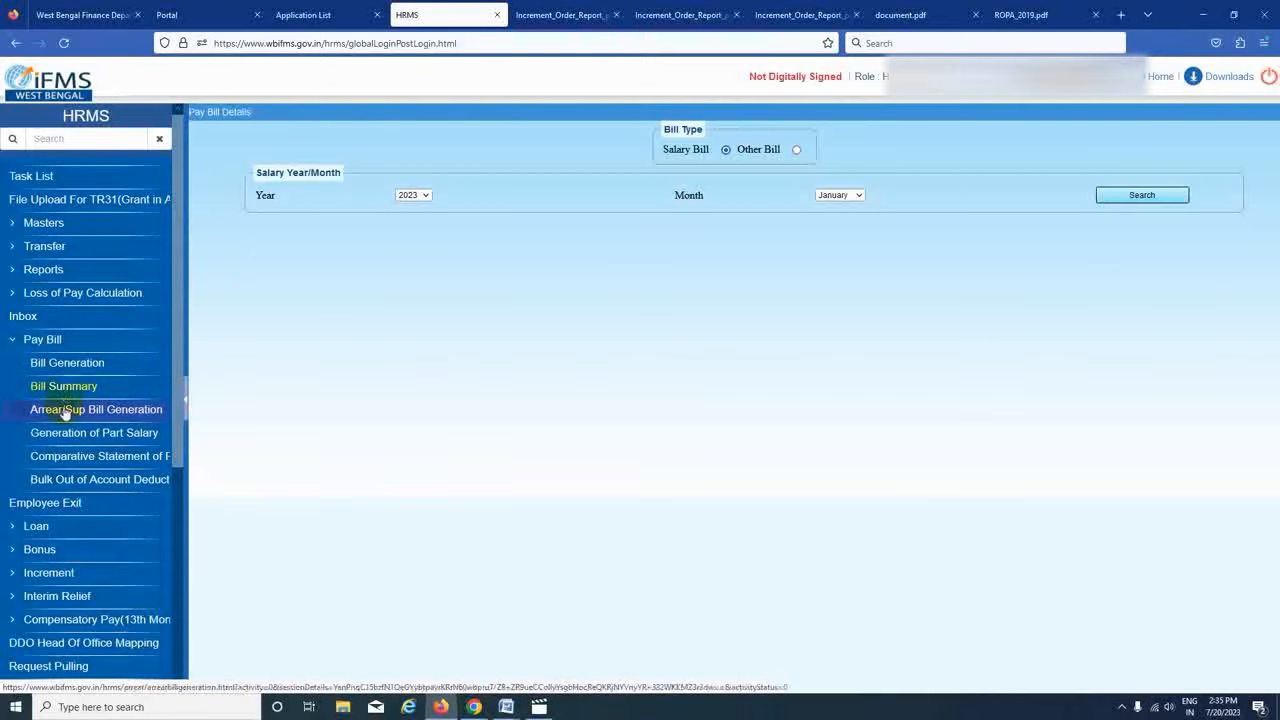
click(857, 195)
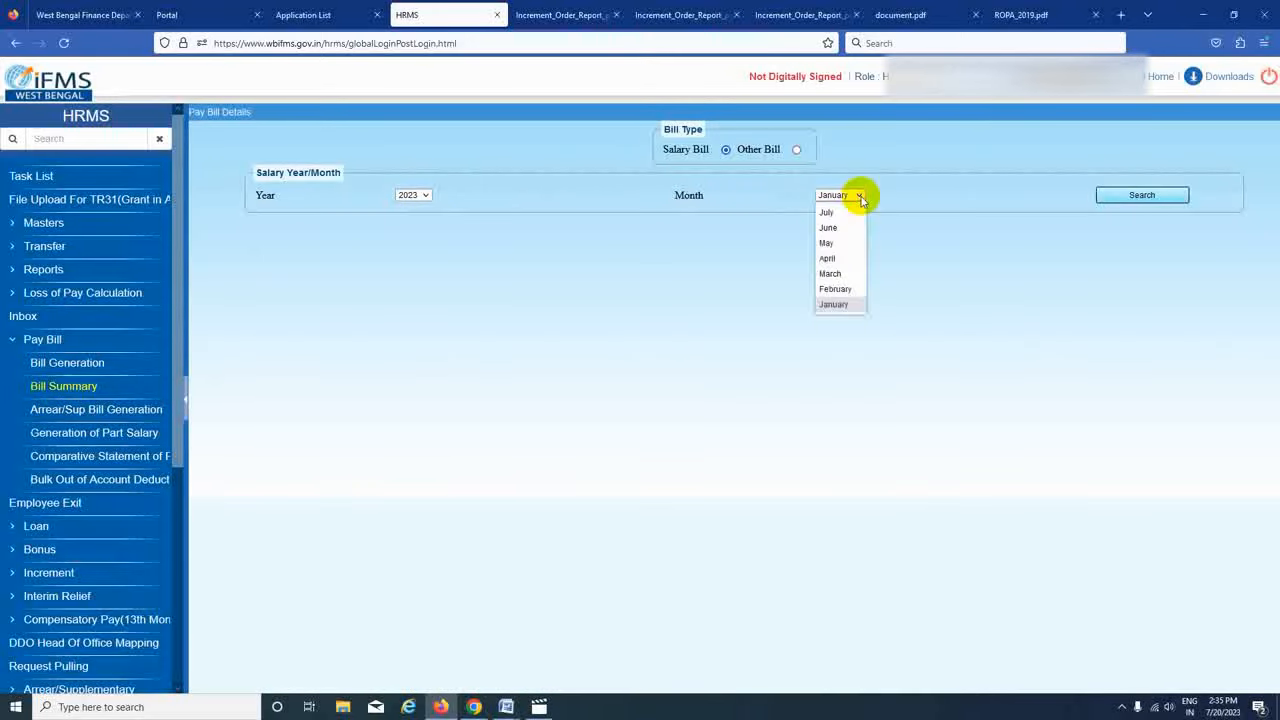
click(836, 213)
click(1134, 195)
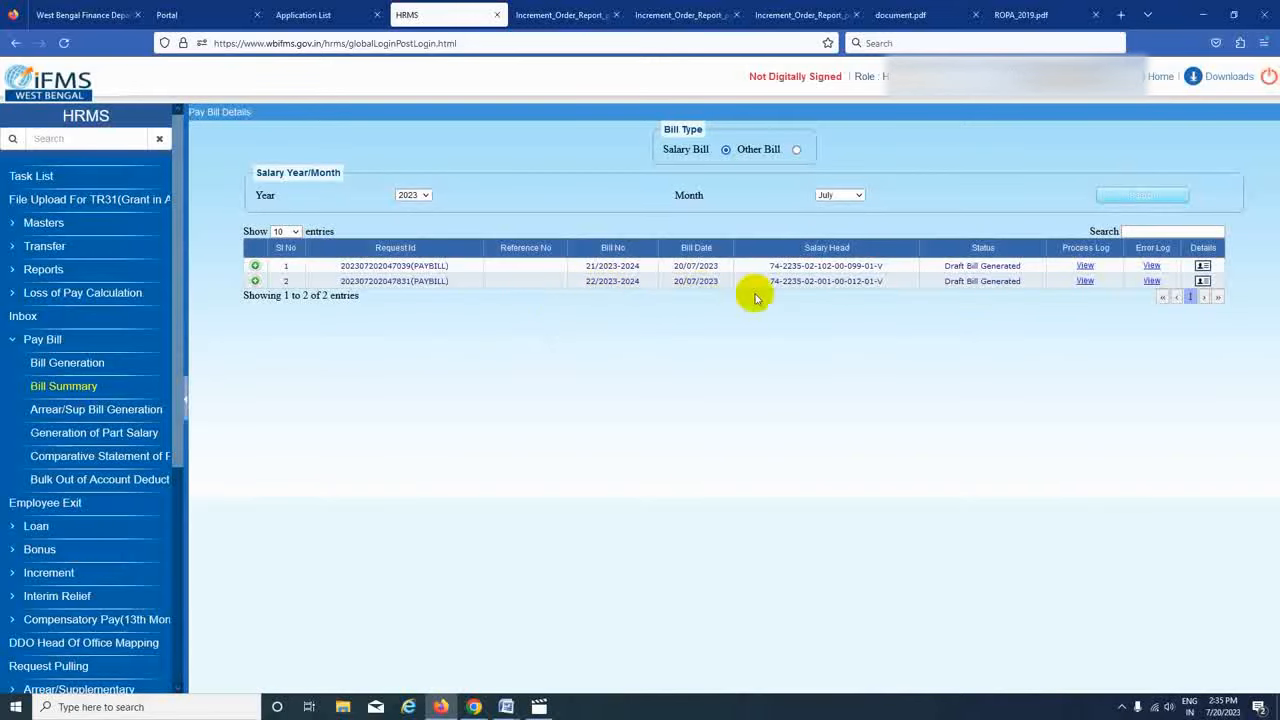
click(1203, 282)
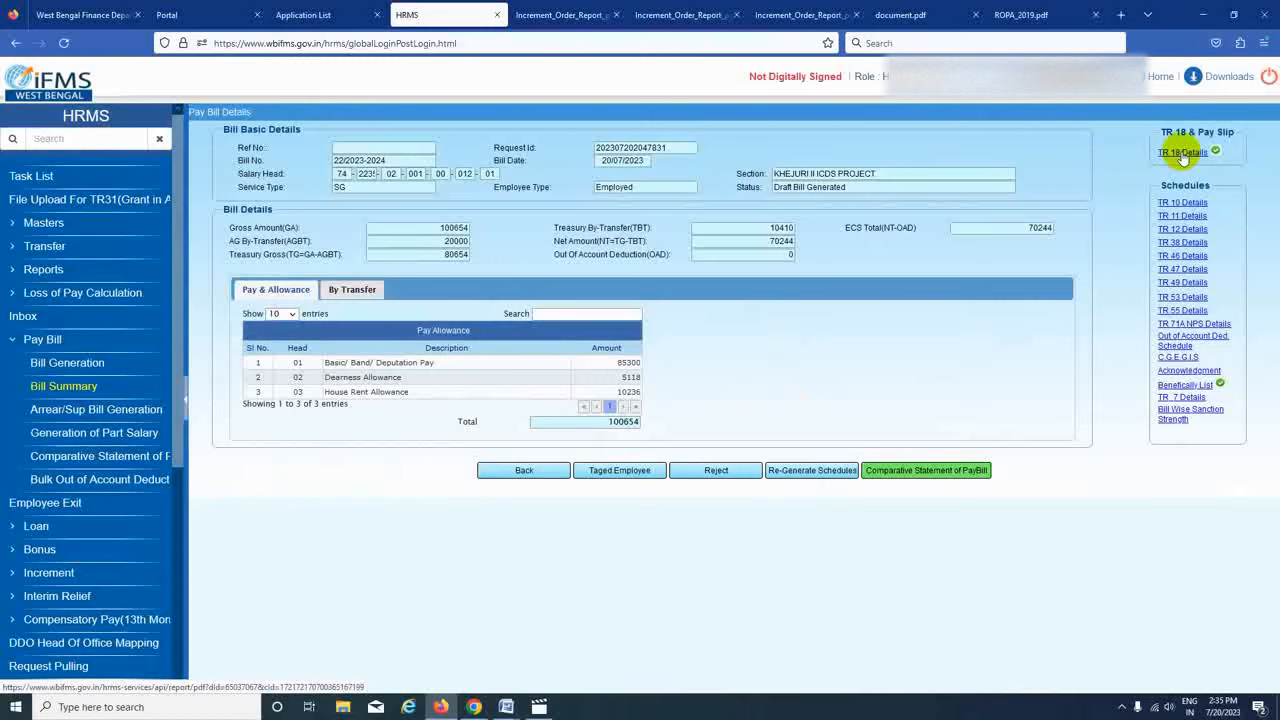
Open the bill's TR 18 report and compare its basic pay figures with the Peon's increment order and the June 2023 pay bill.
click(1183, 153)
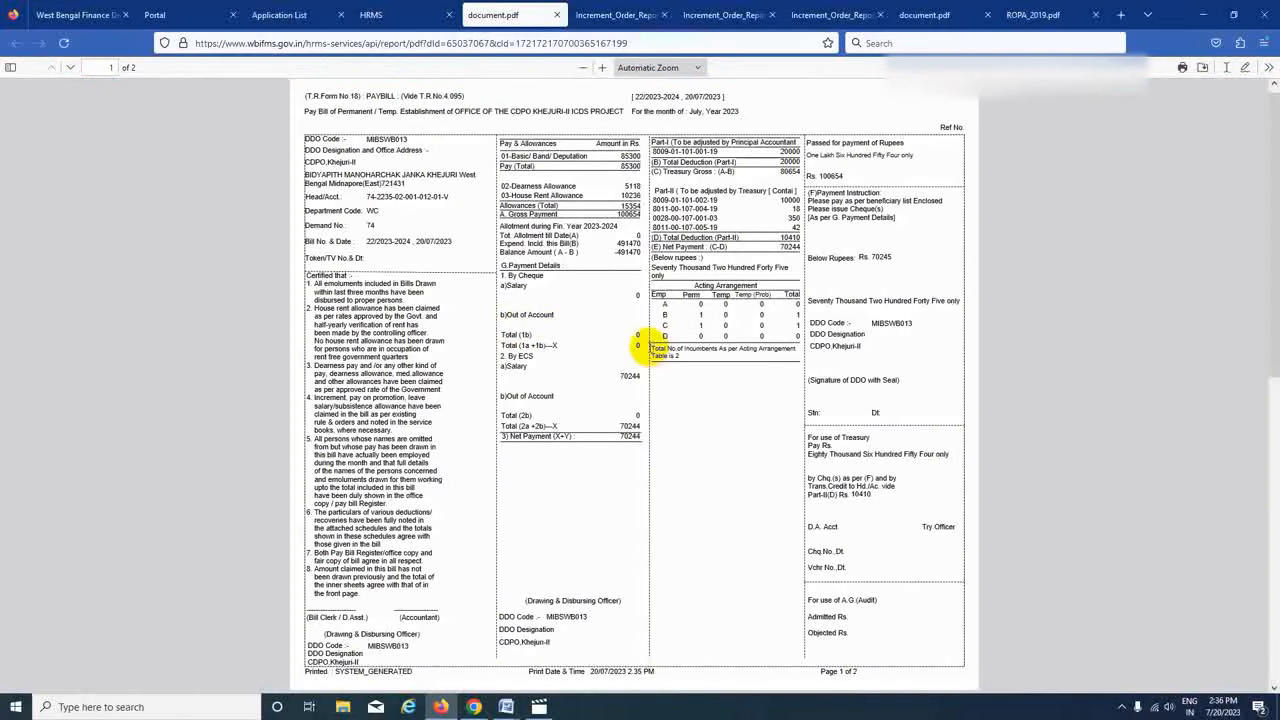
scroll(640, 348, down, 5)
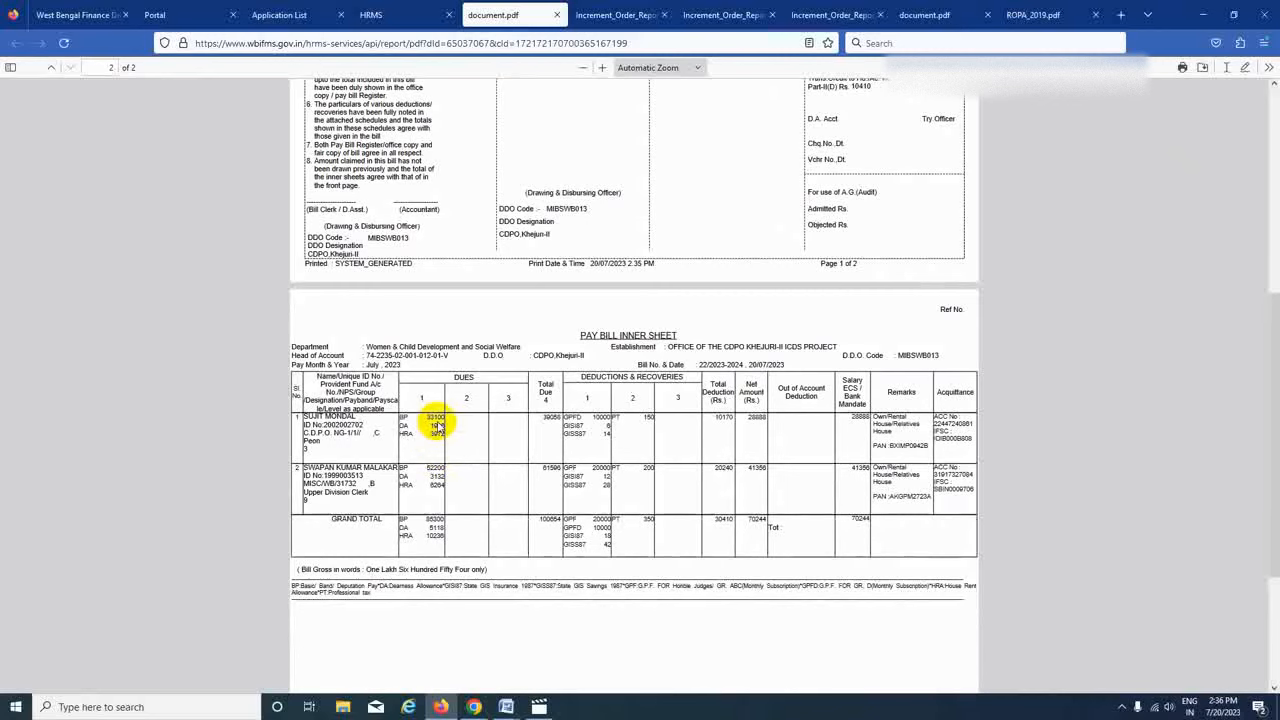
click(630, 18)
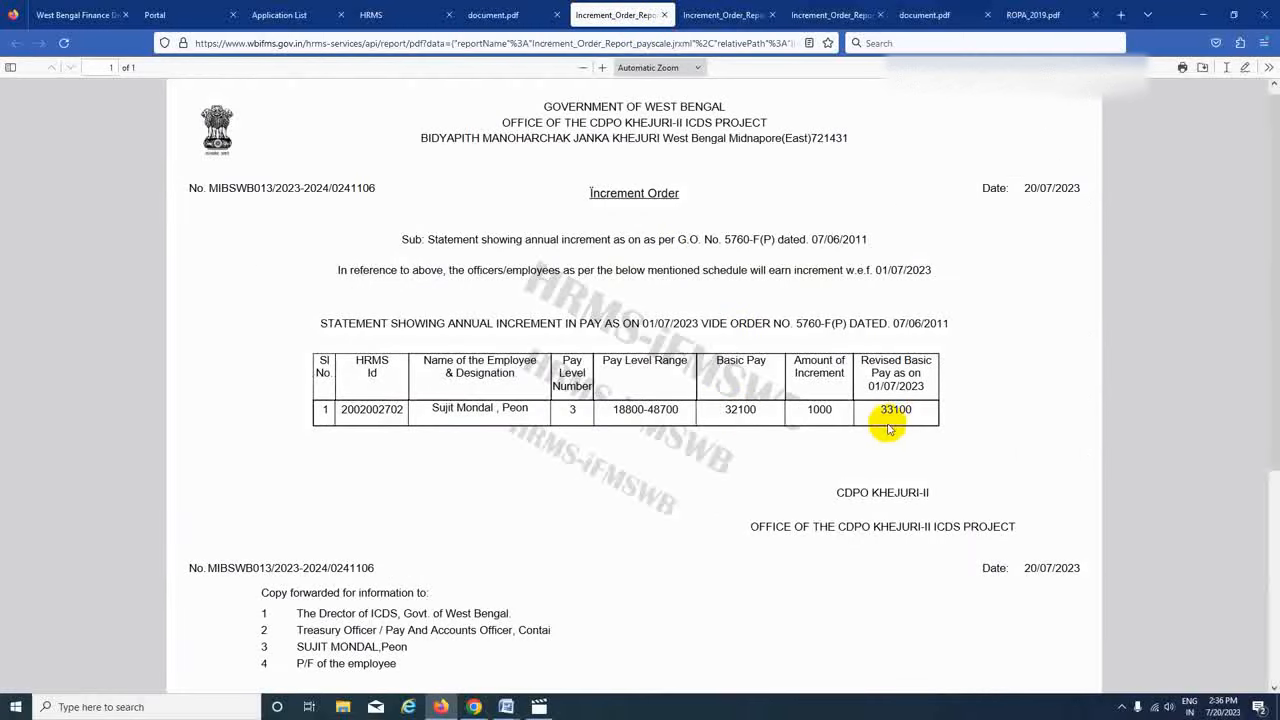
click(930, 16)
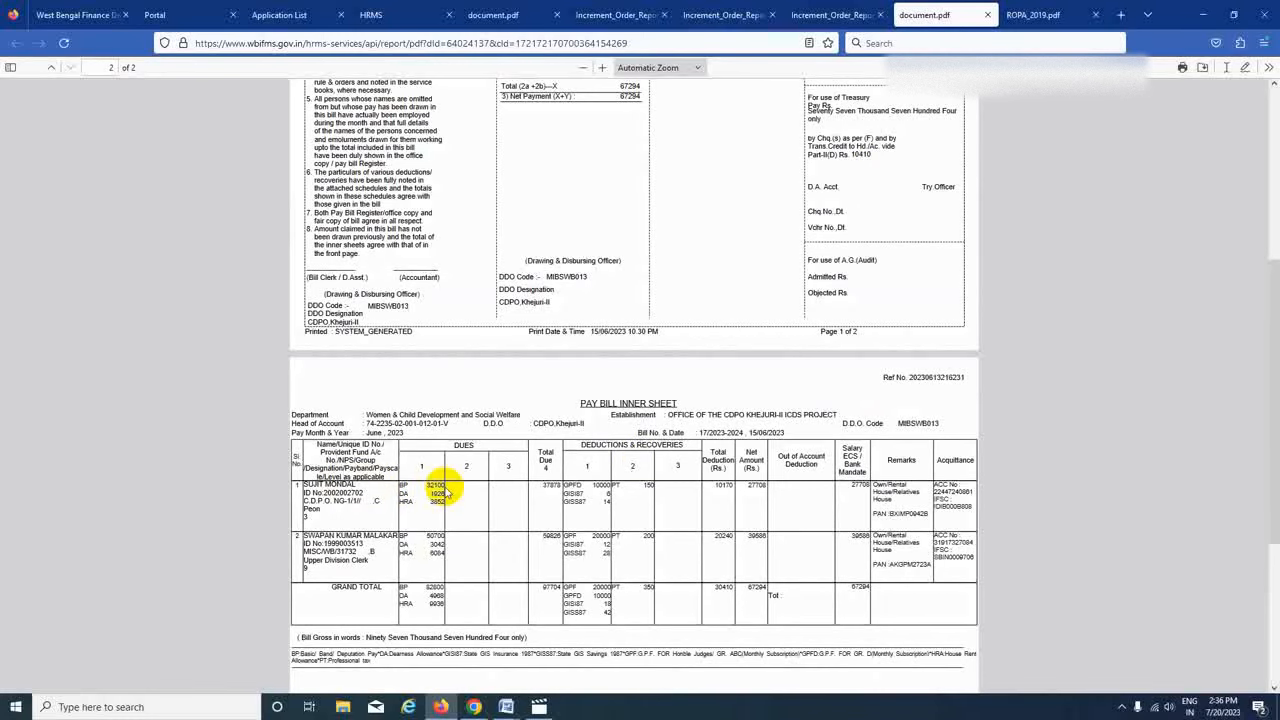
Compare the Upper Division Clerk's basic pay in the July 2023 draft bill with the June 2023 pay bill.
click(493, 16)
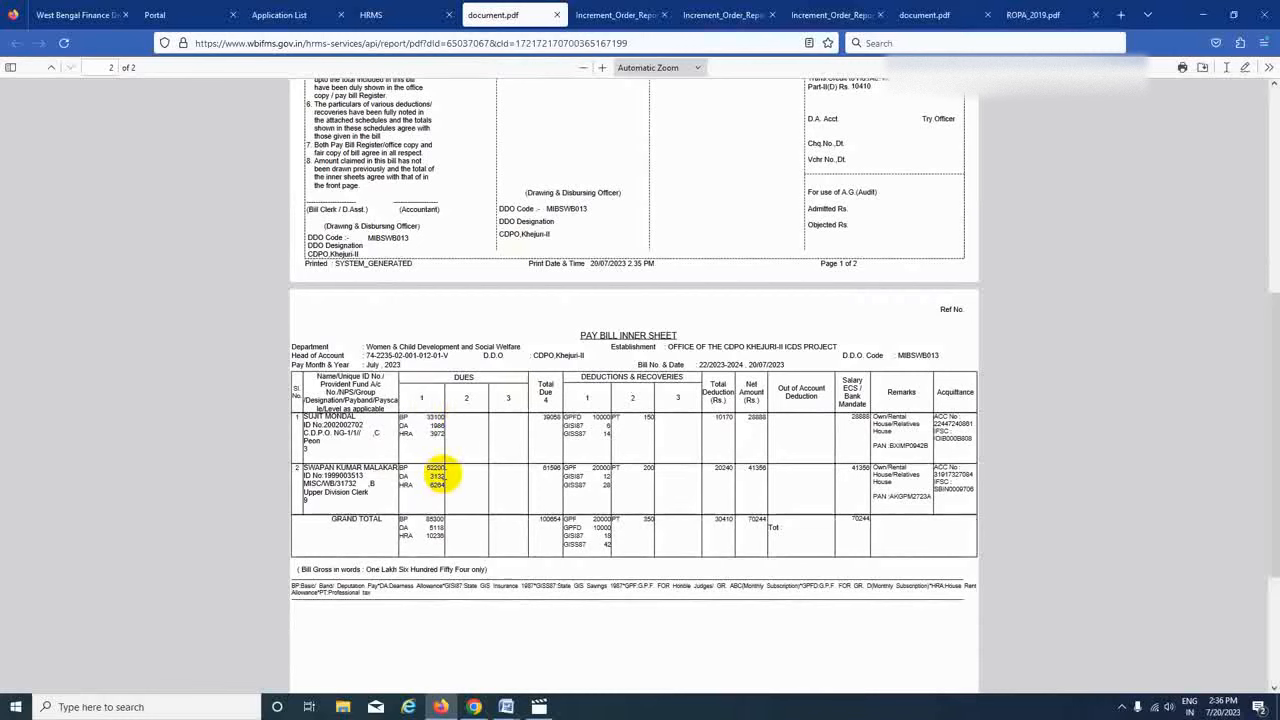
click(930, 15)
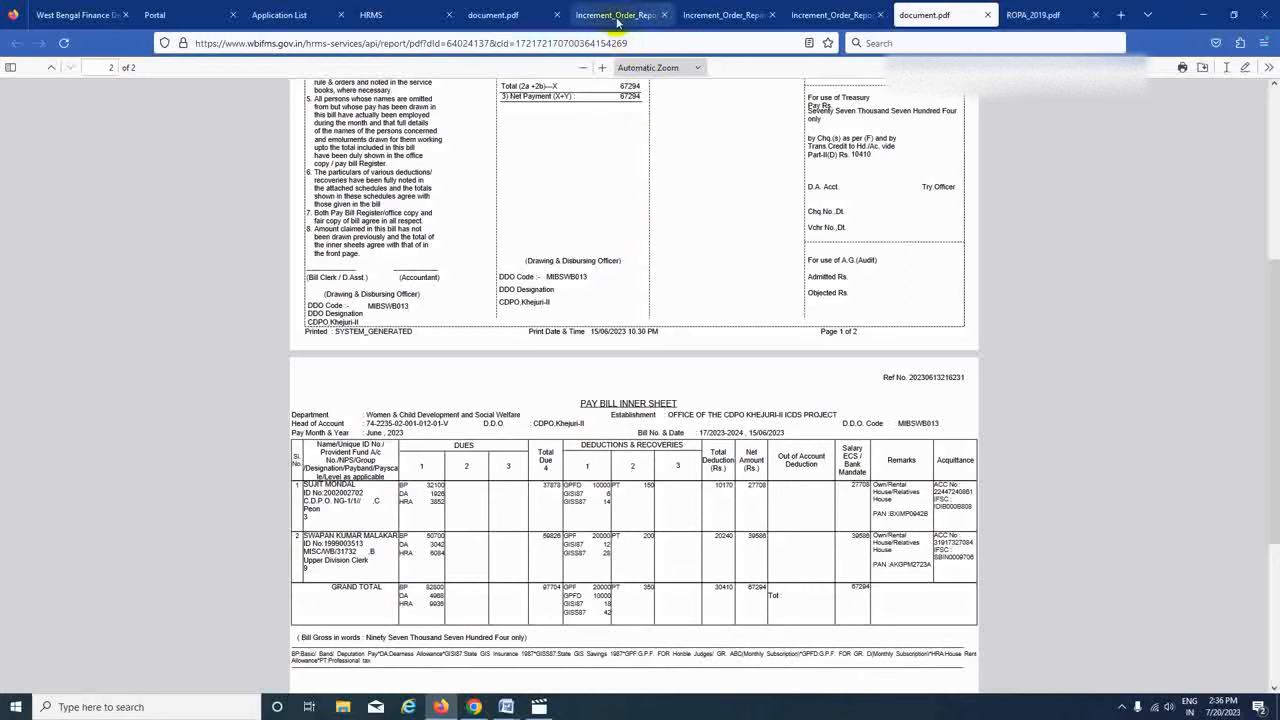
click(490, 16)
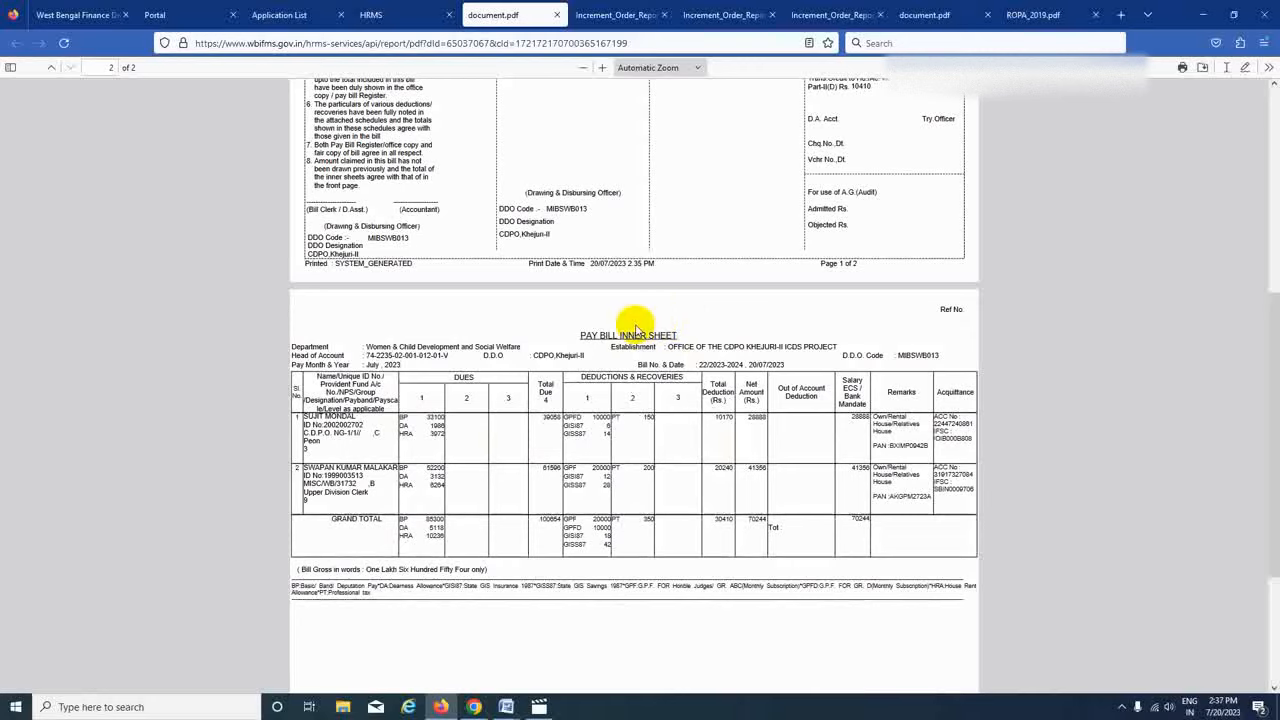
Check the Pay Bill Details of bill 22/2023-2024 in HRMS against its July 2023 pay bill inner sheet.
click(408, 17)
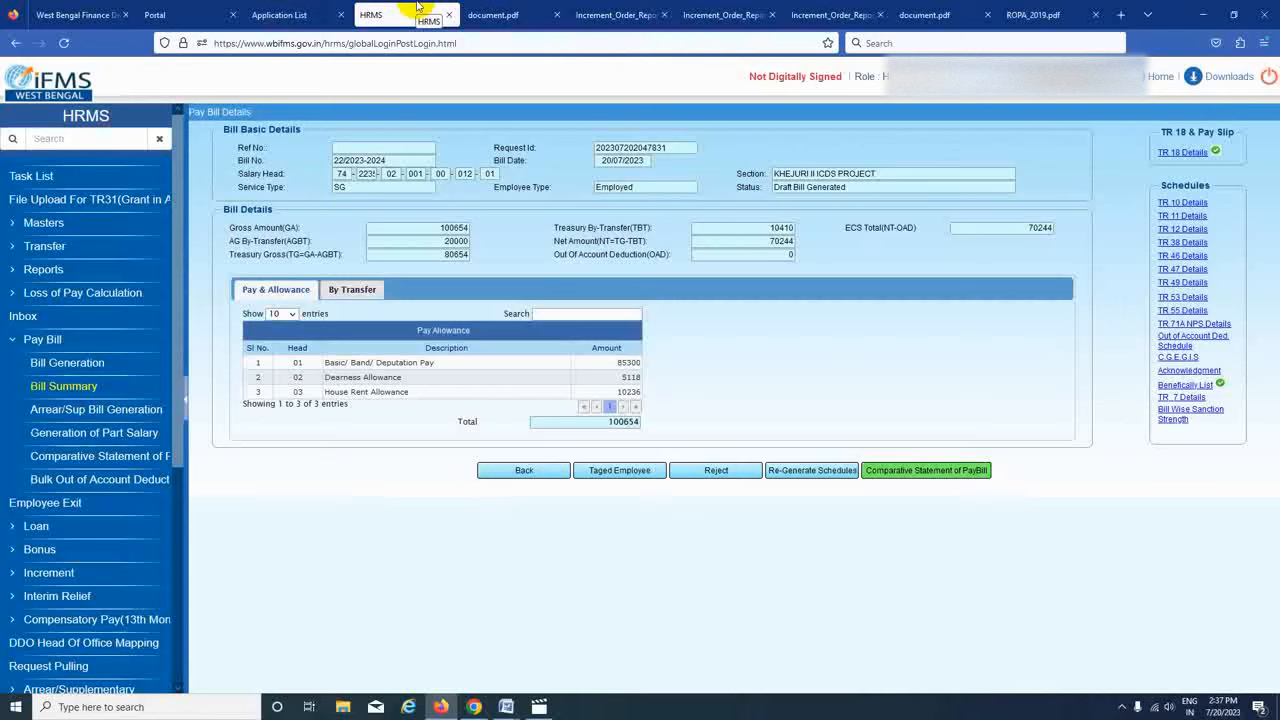
click(494, 16)
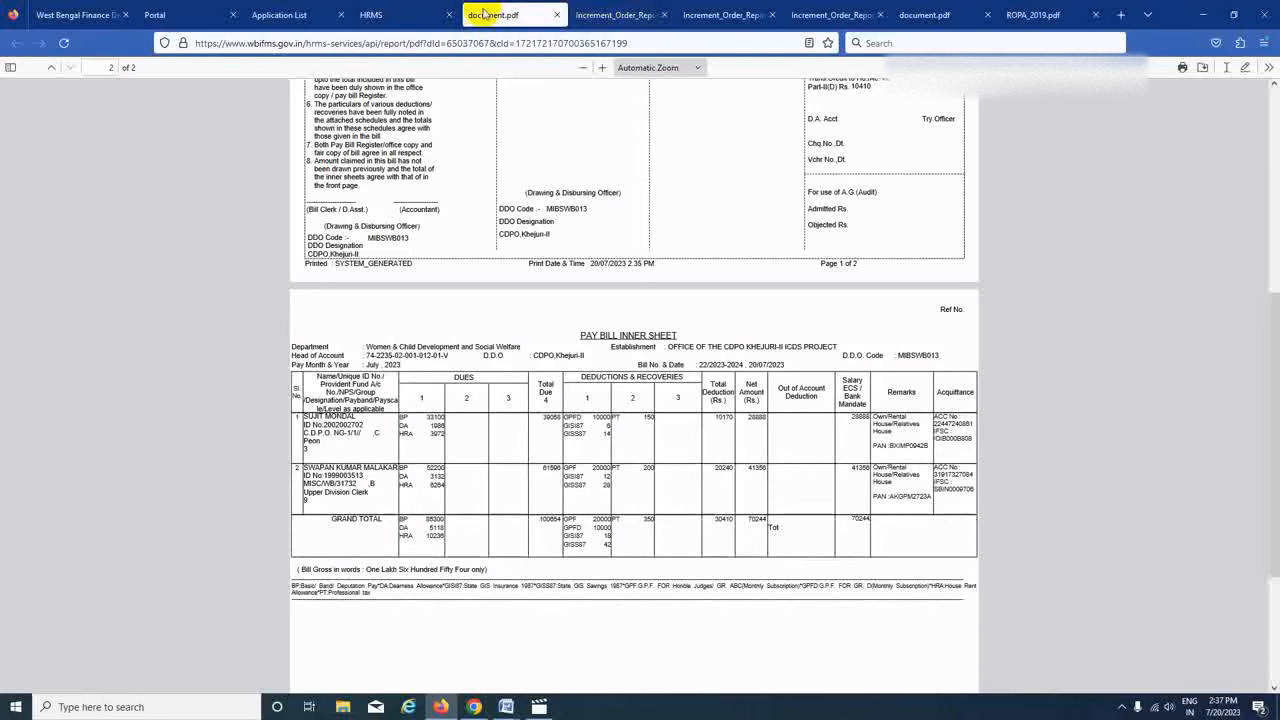
click(395, 17)
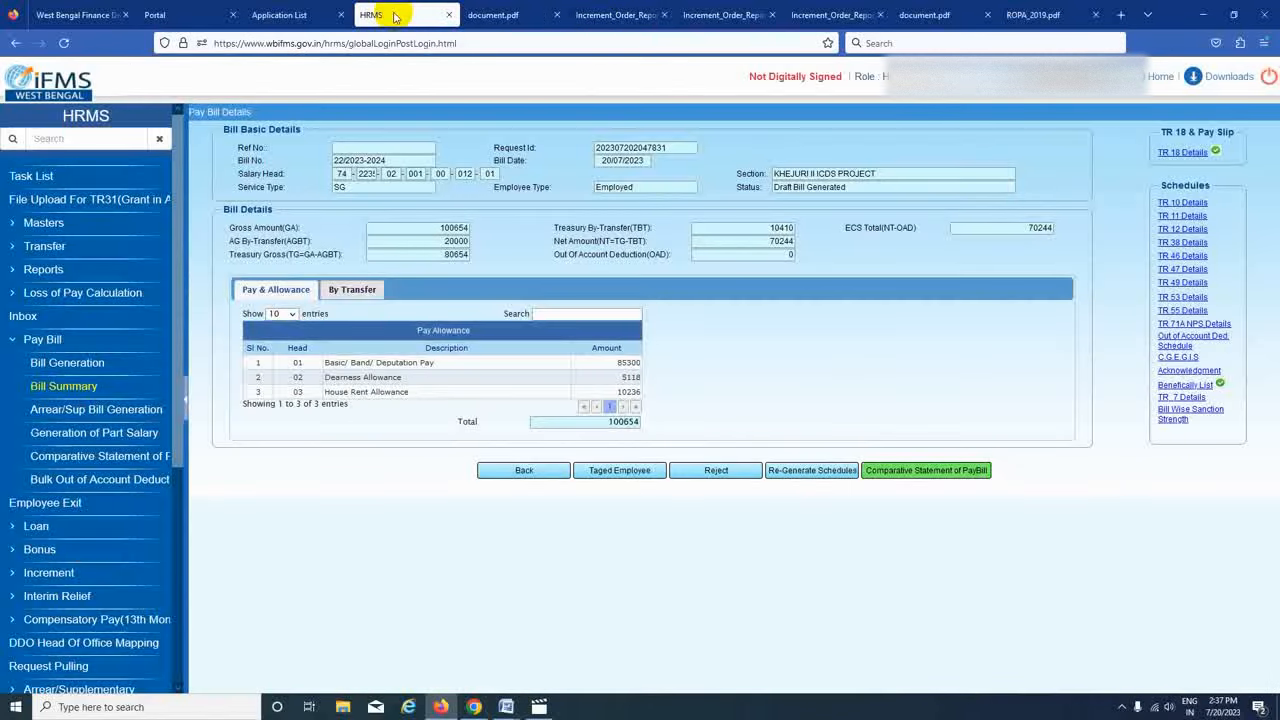